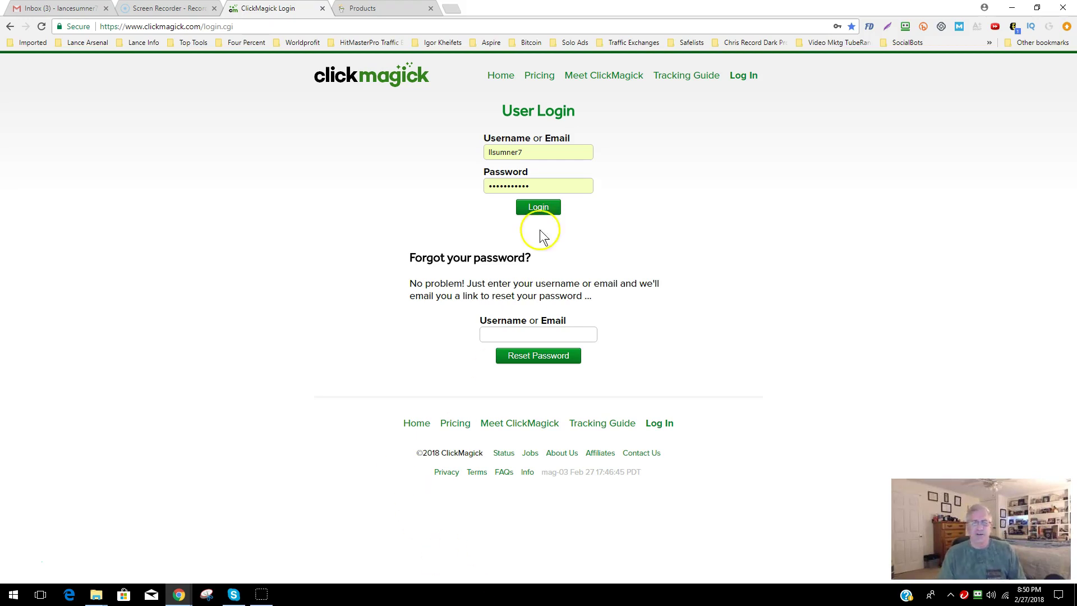
Step: Log in to the ClickMagick account and start creating a new tracking link
click(538, 208)
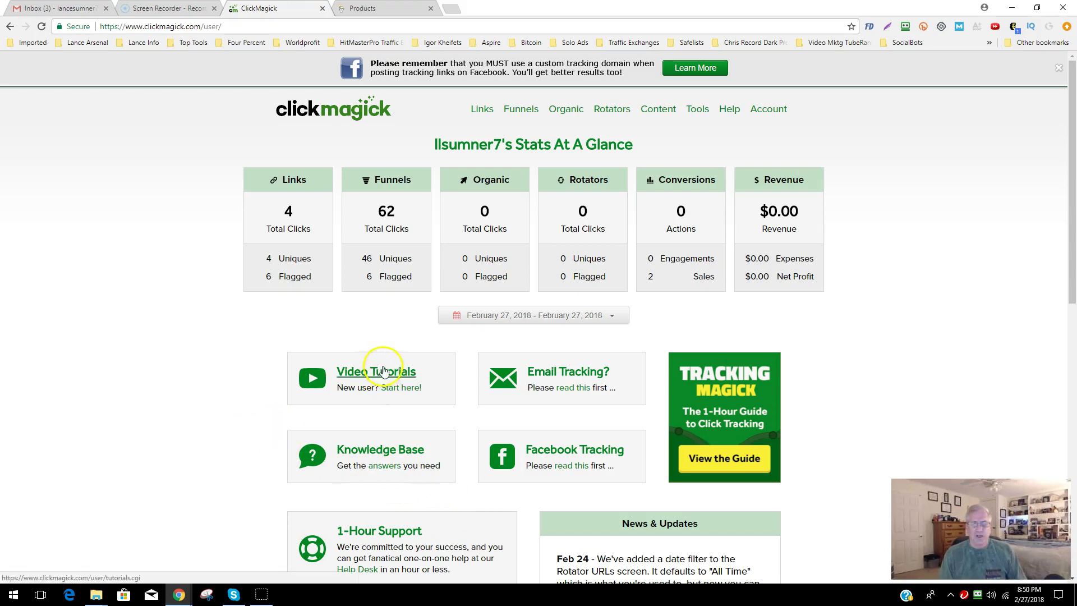
click(483, 111)
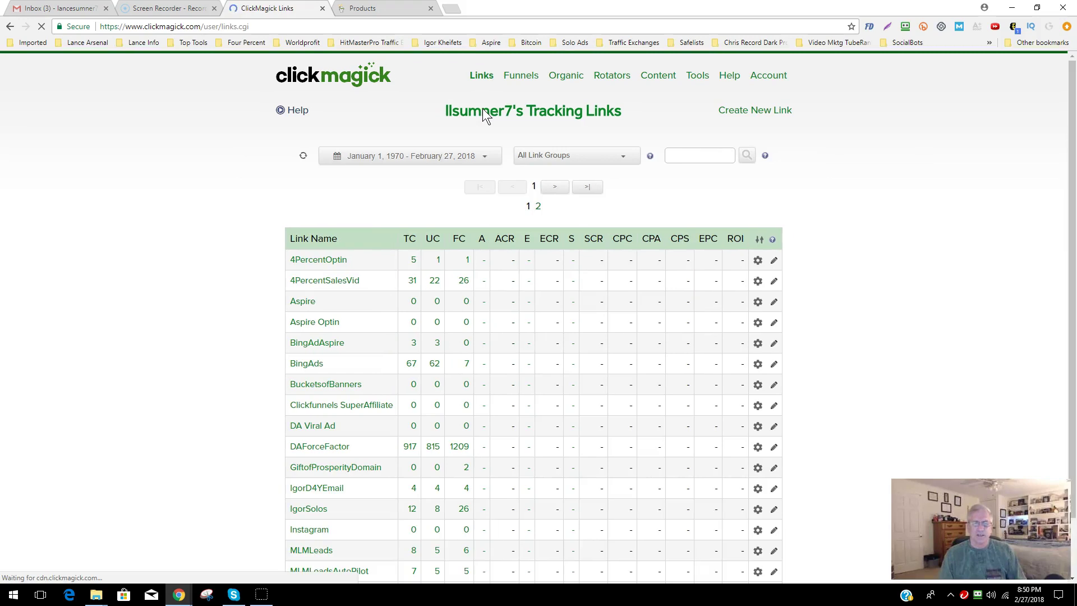
click(741, 111)
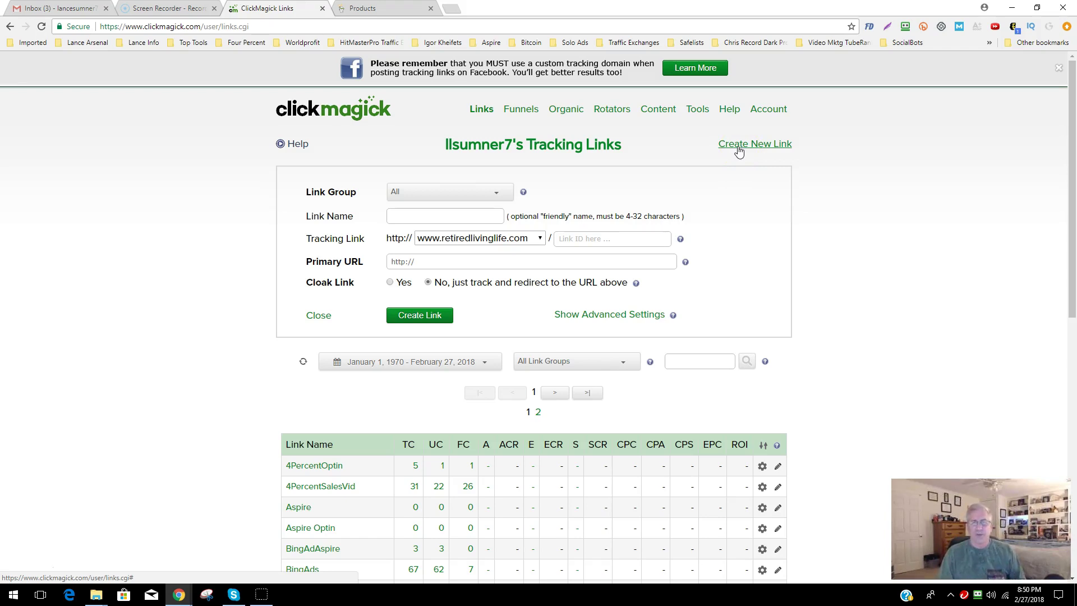
click(729, 113)
click(729, 113)
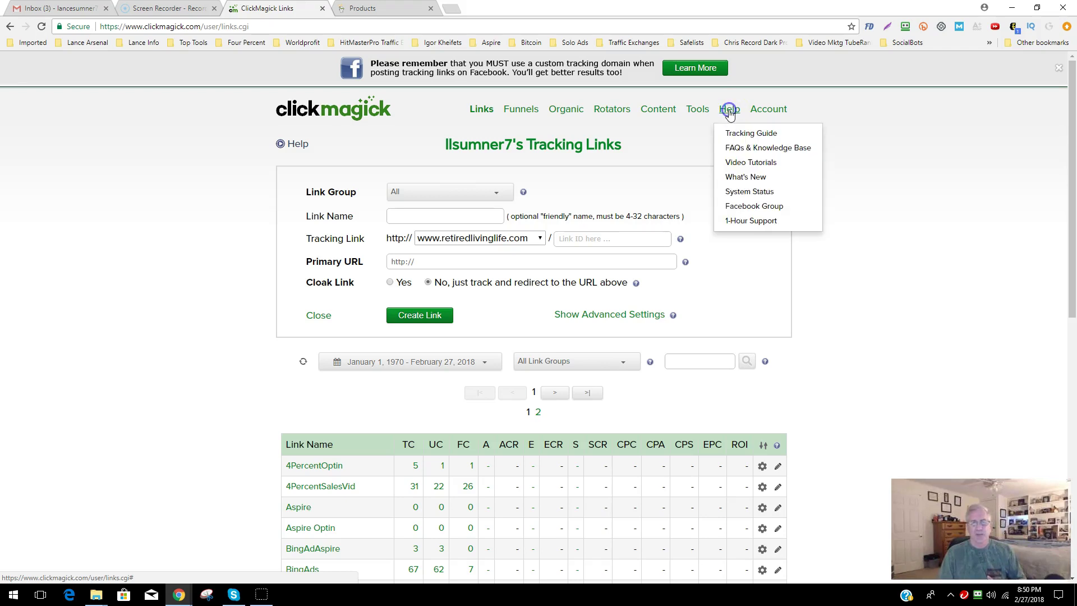
click(739, 153)
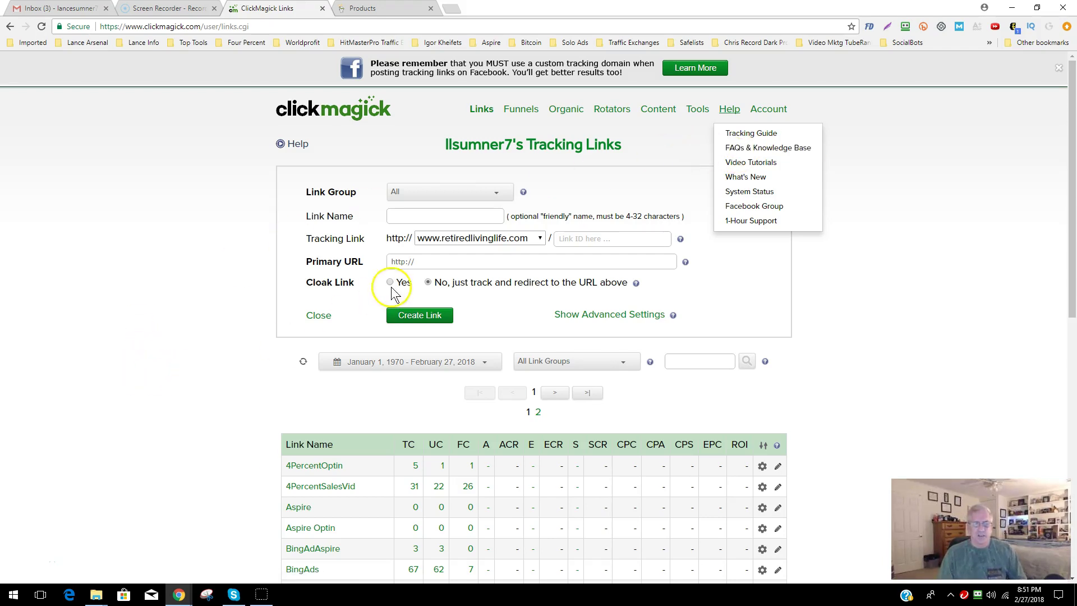
click(585, 154)
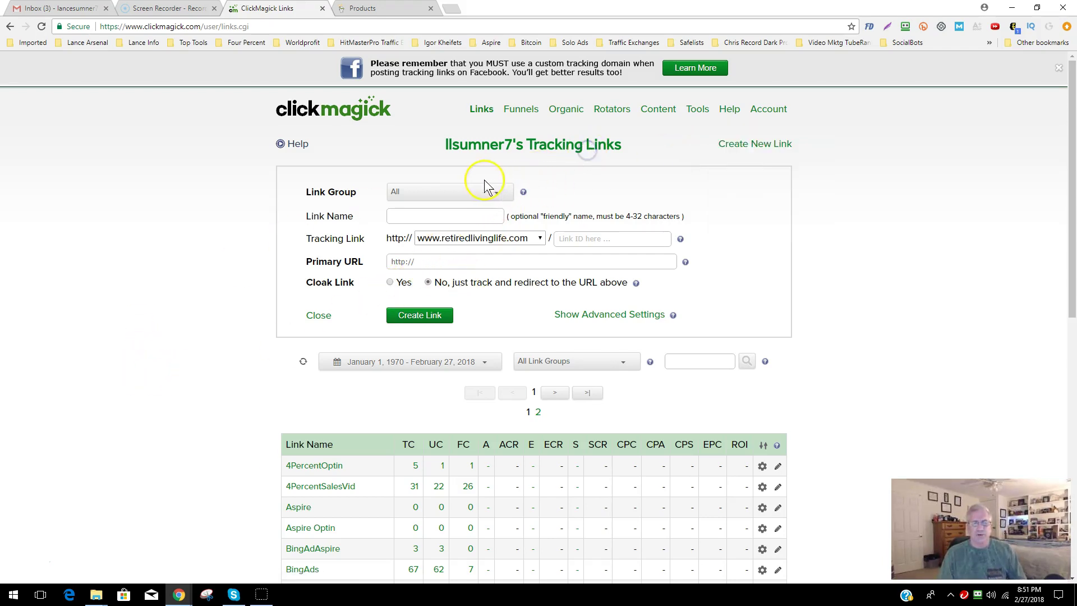
click(437, 218)
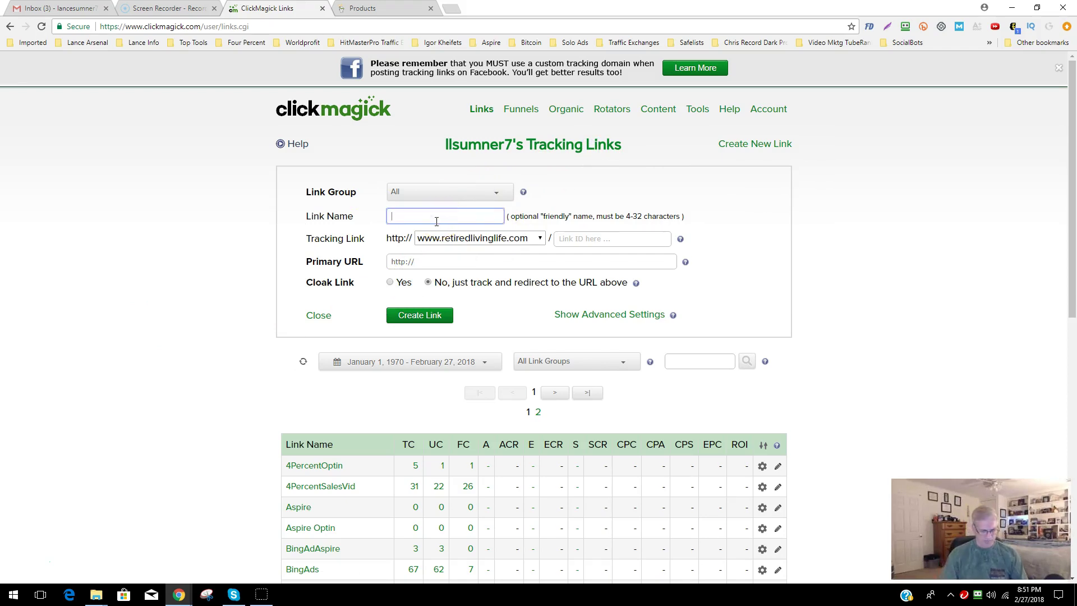
text(Test)
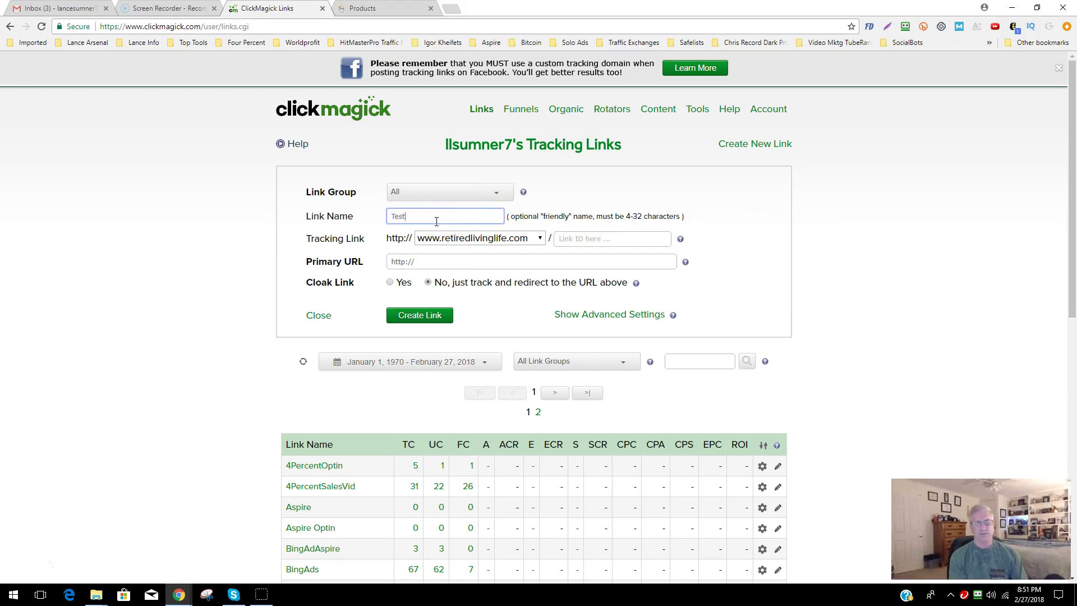
click(495, 238)
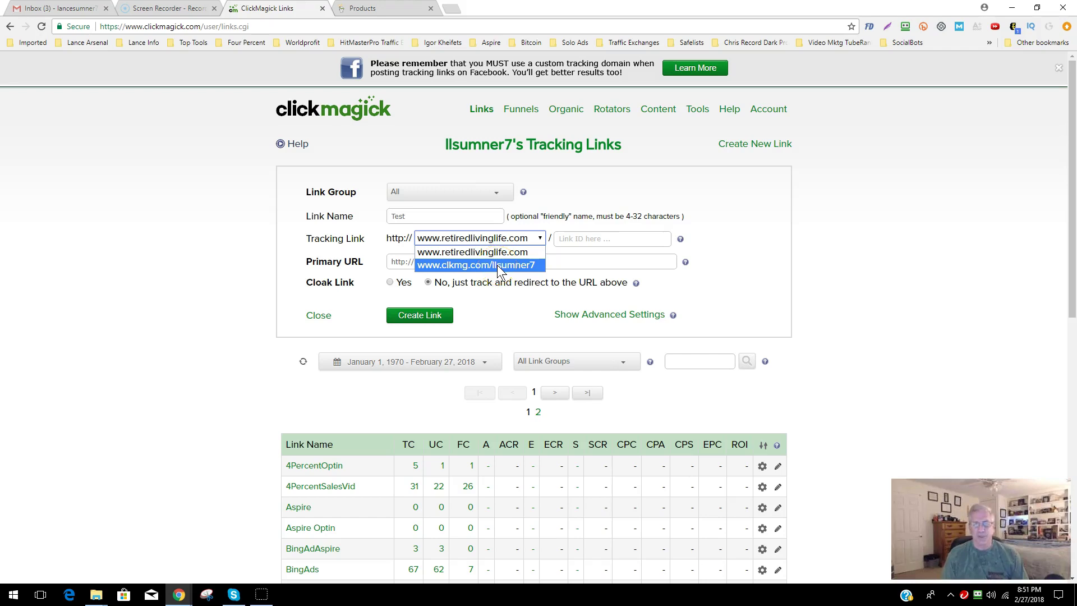
click(497, 264)
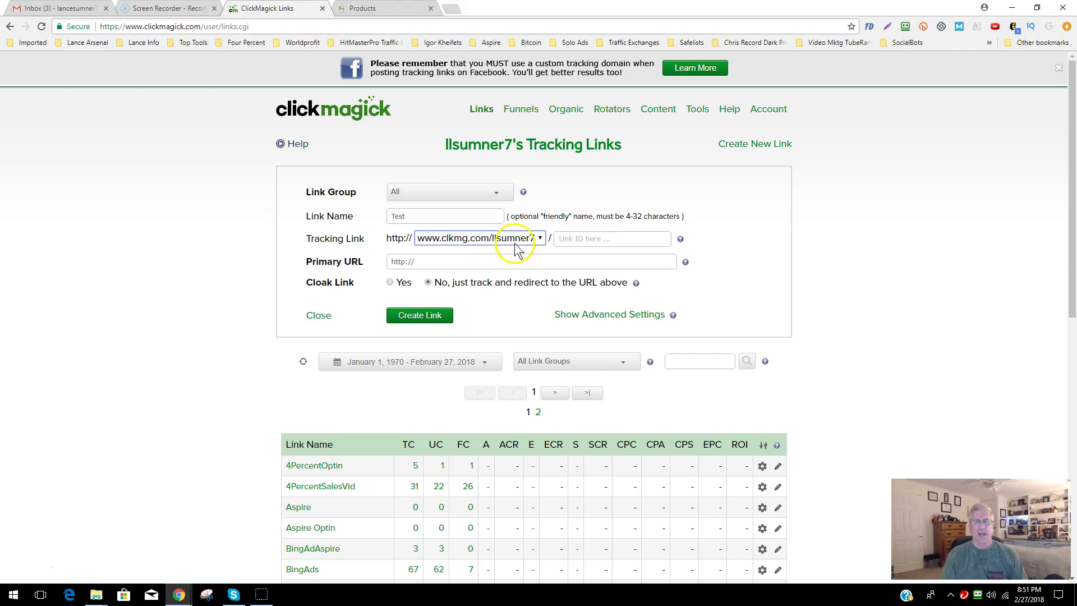
click(559, 239)
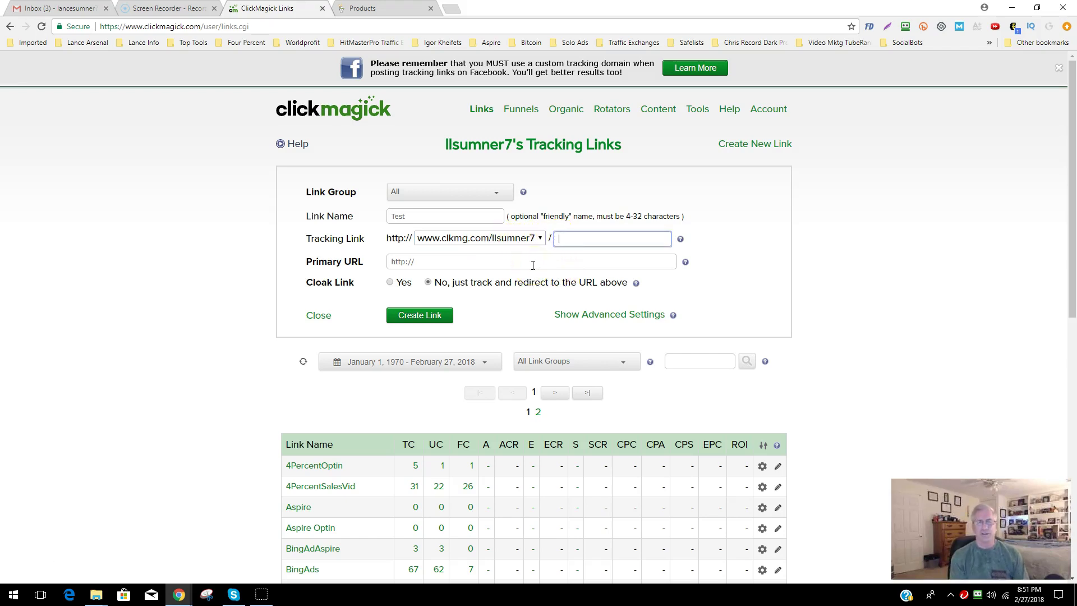
text(freegiveaway)
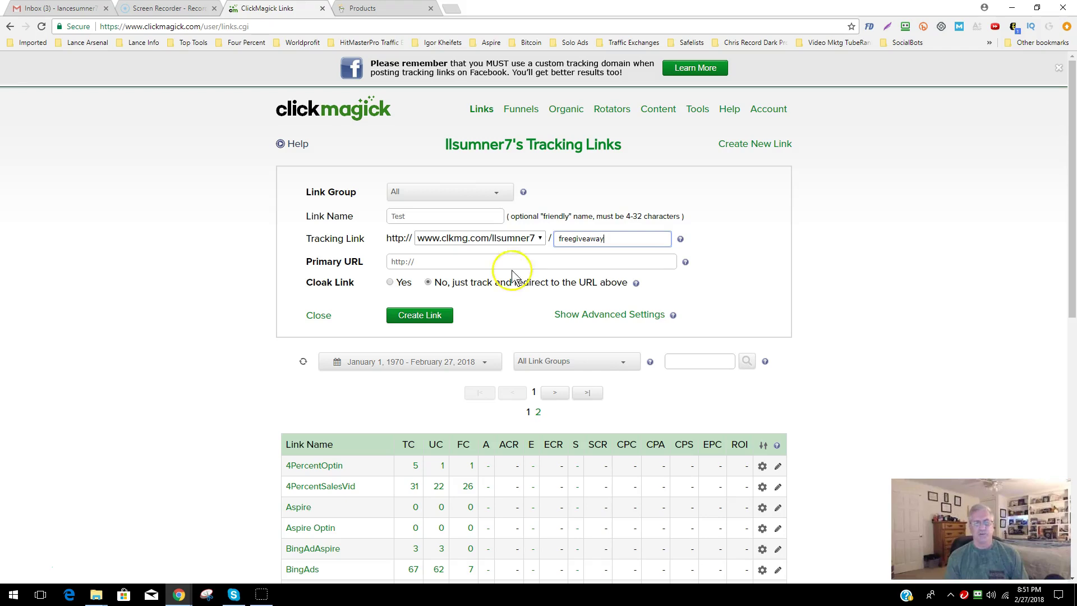
Step: Use the suggested 4plnk1.com address ending in f=101 as the primary URL and create the link
click(424, 262)
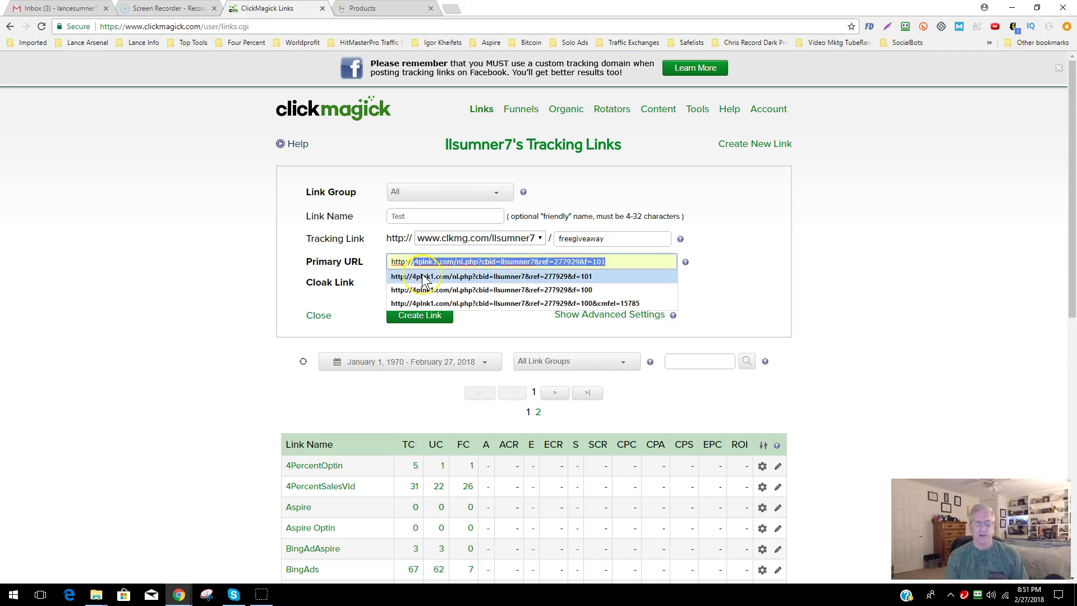
click(423, 277)
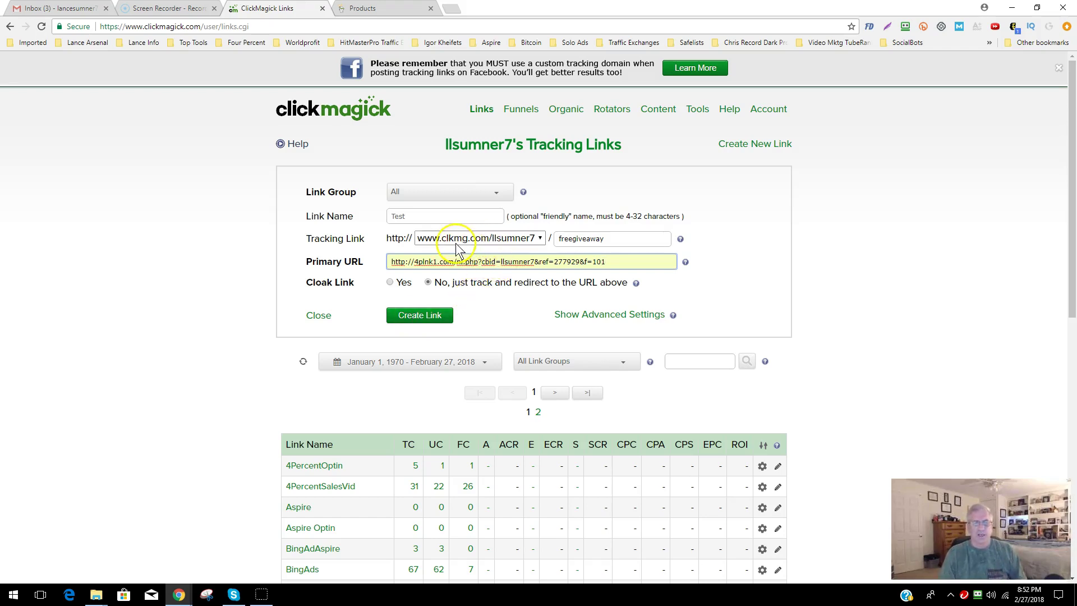
click(425, 318)
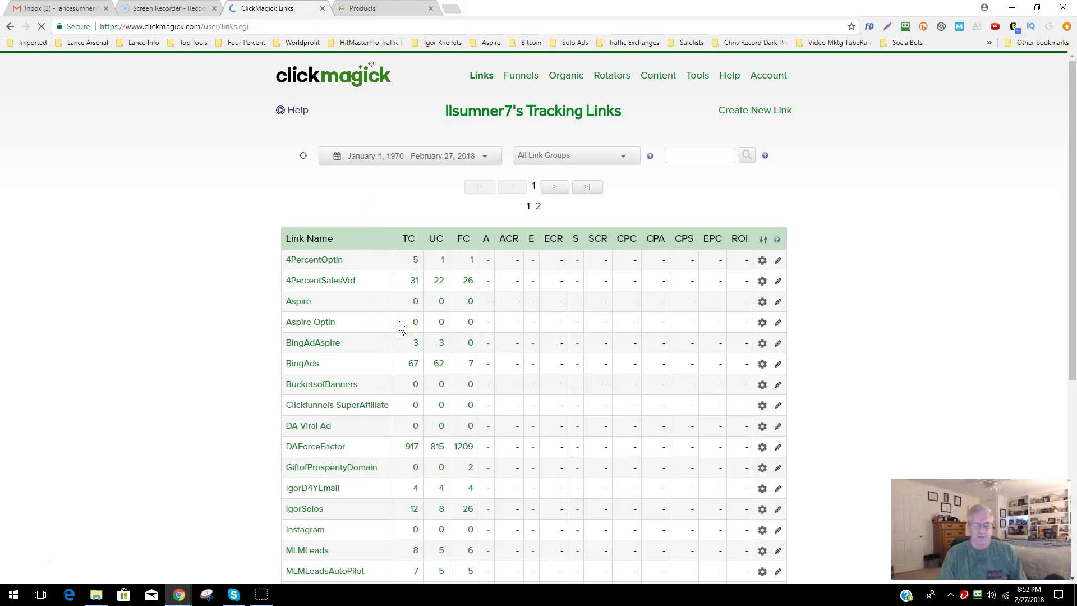
click(340, 321)
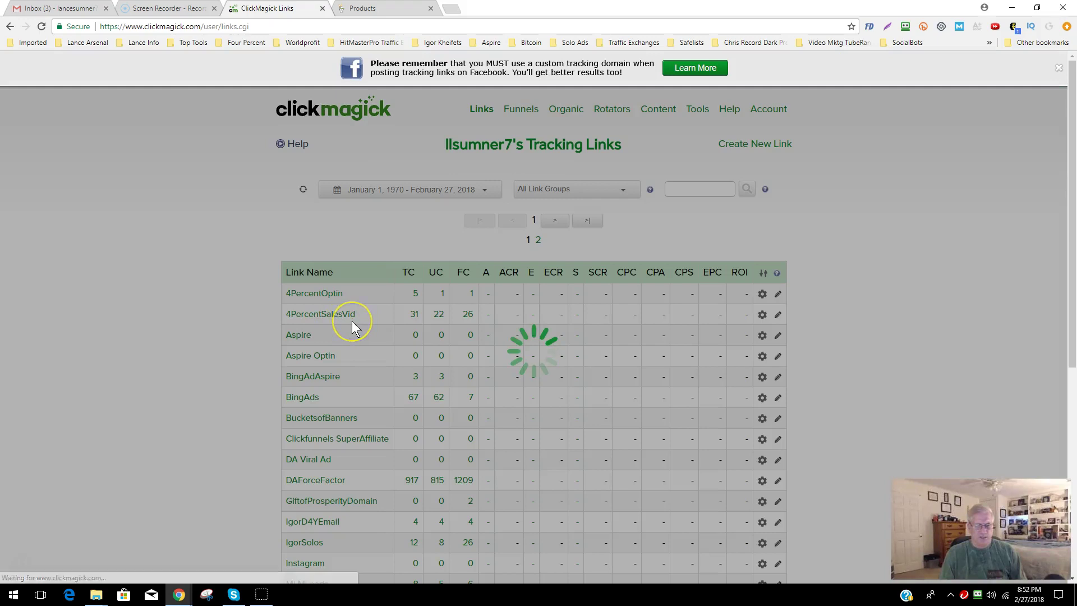
Step: Find the Test link on the second page of tracking links and open its details to view its tracking link
scroll(351, 320, down, 3)
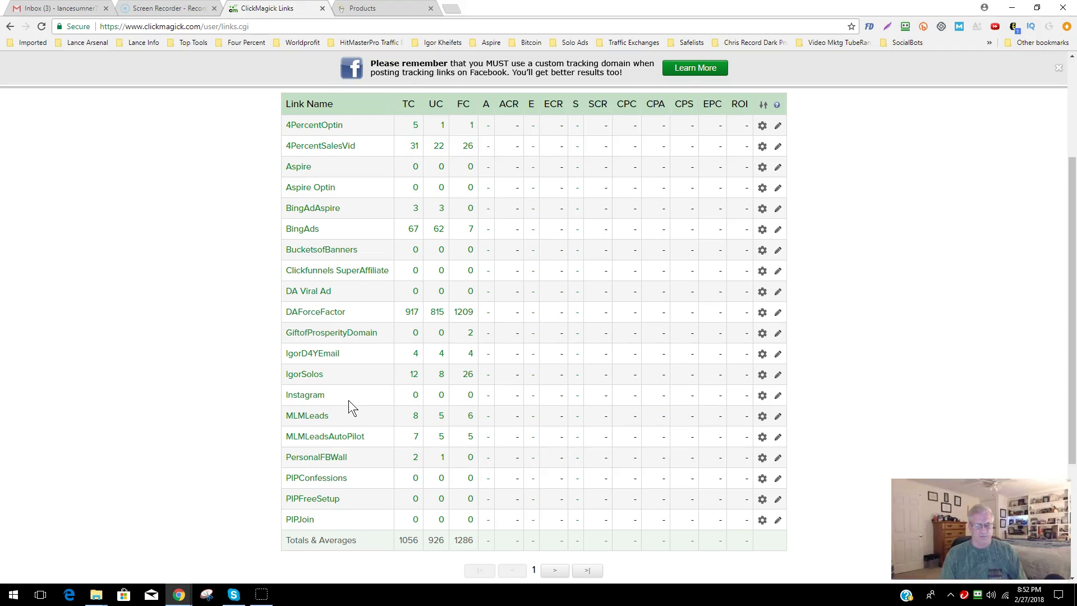
scroll(348, 399, down, 3)
click(537, 422)
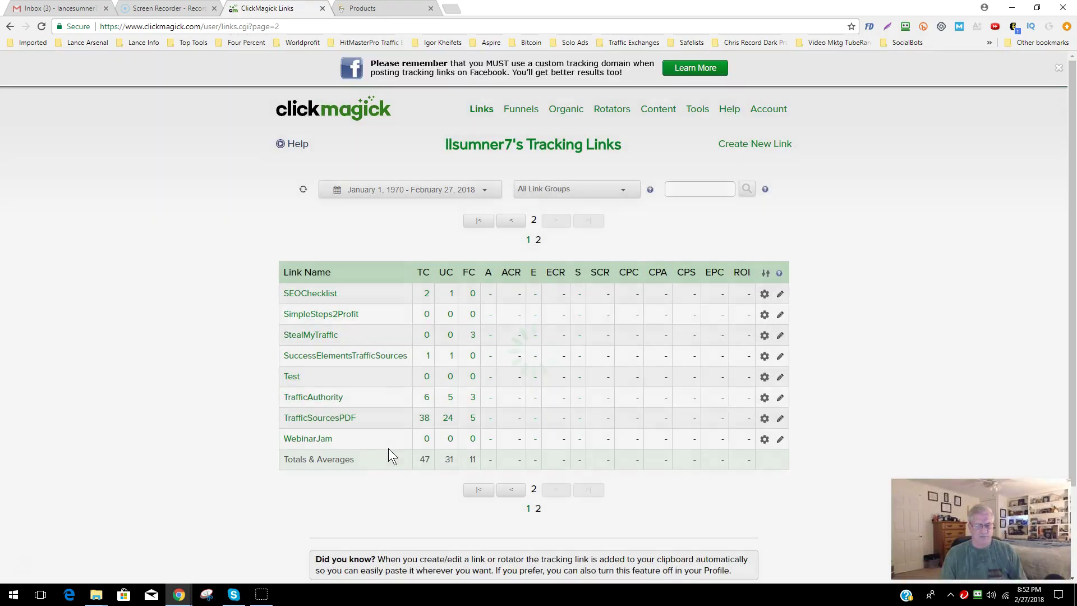
click(302, 395)
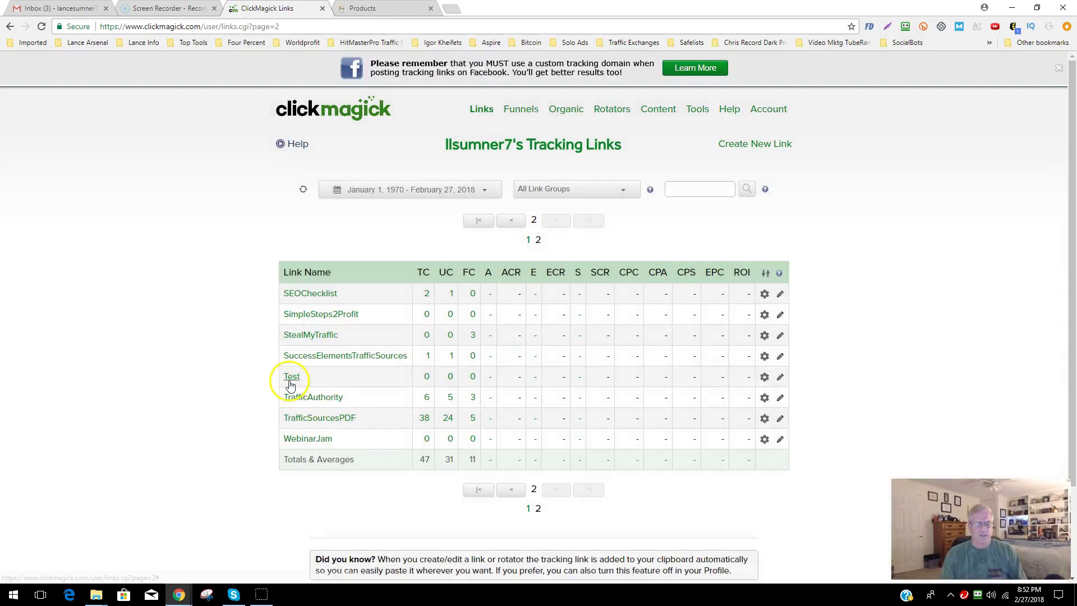
click(291, 379)
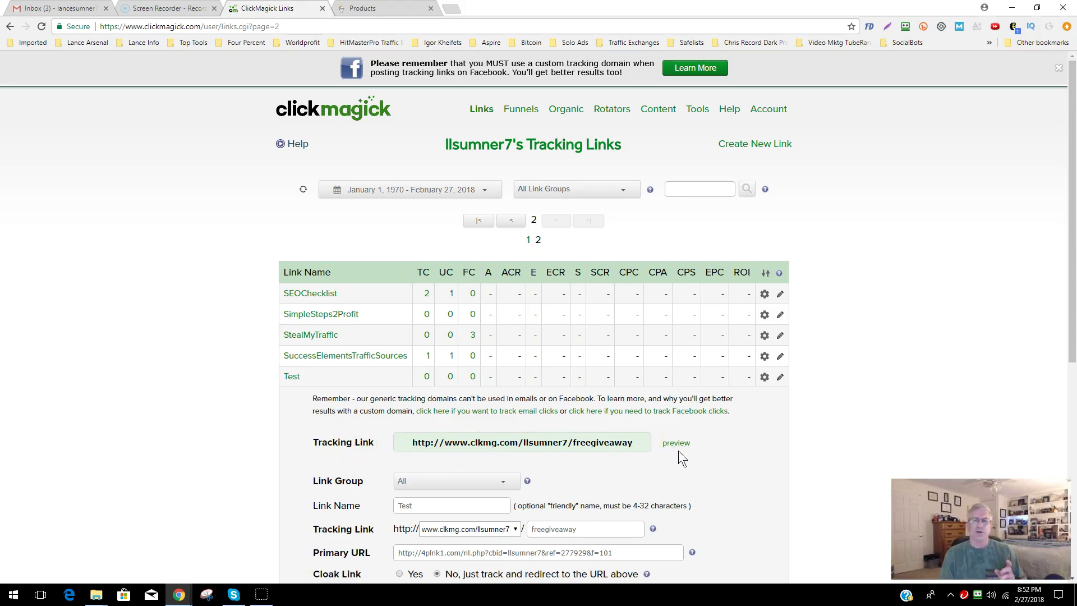
click(579, 444)
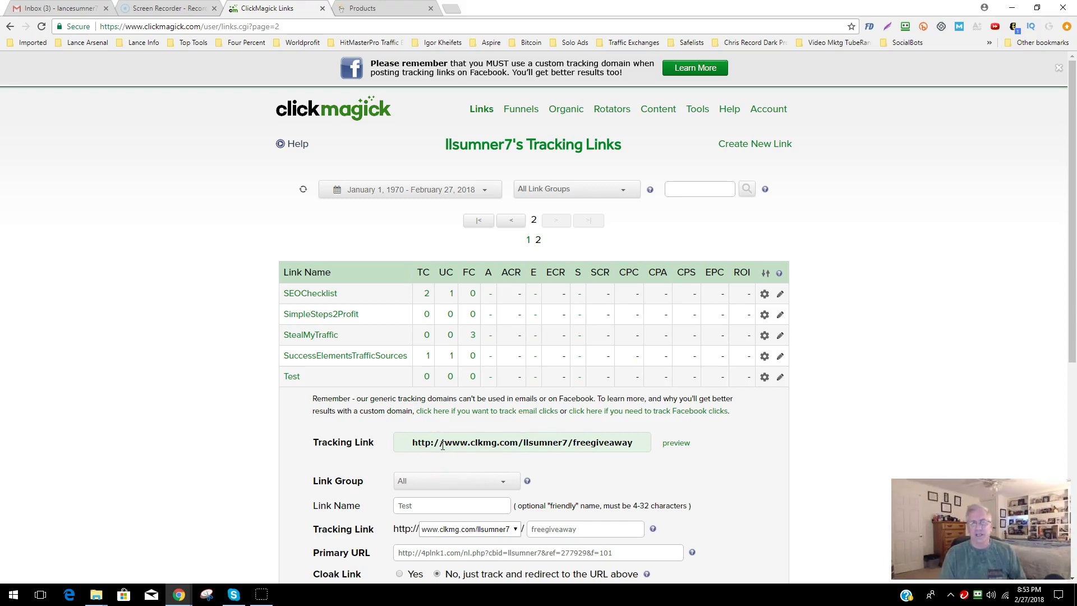
Step: Return to the first page of tracking links and examine the Traffic Quality report and other options of the 4PercentSalesVid link
click(525, 116)
click(495, 123)
click(481, 113)
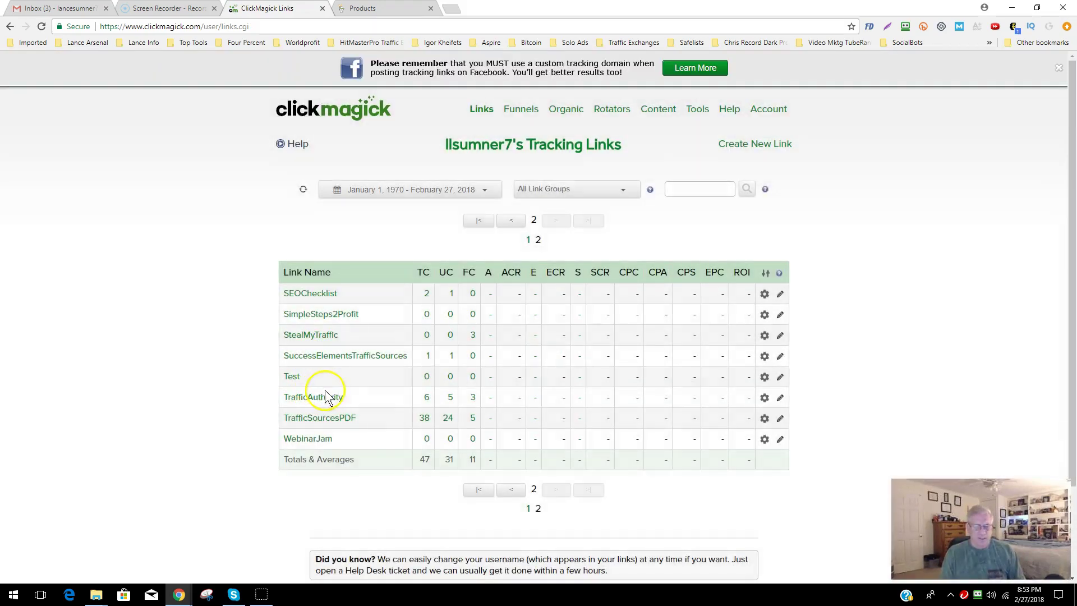
click(528, 510)
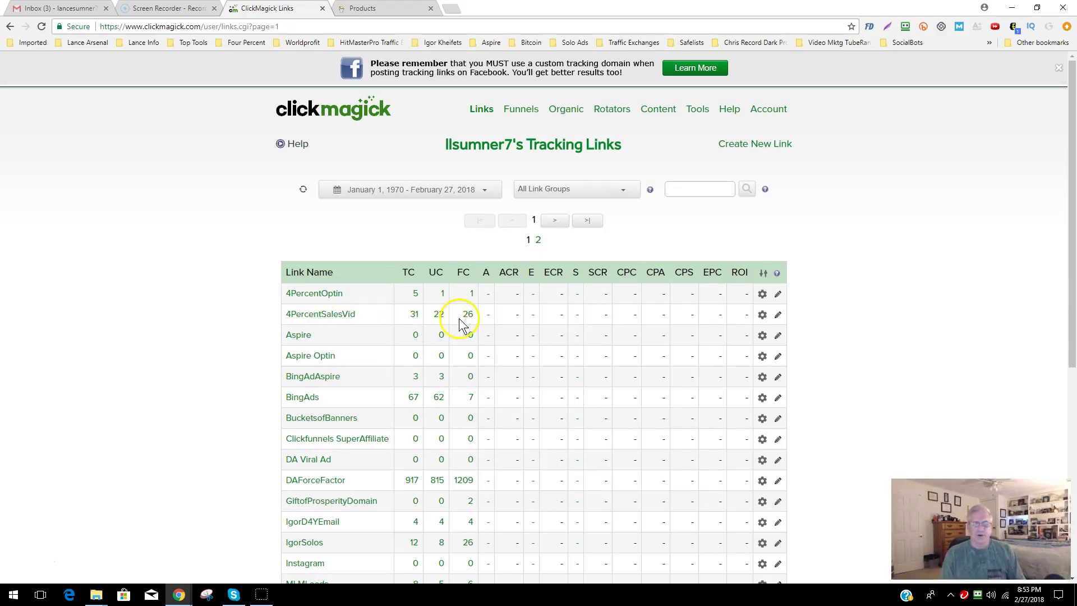
click(763, 316)
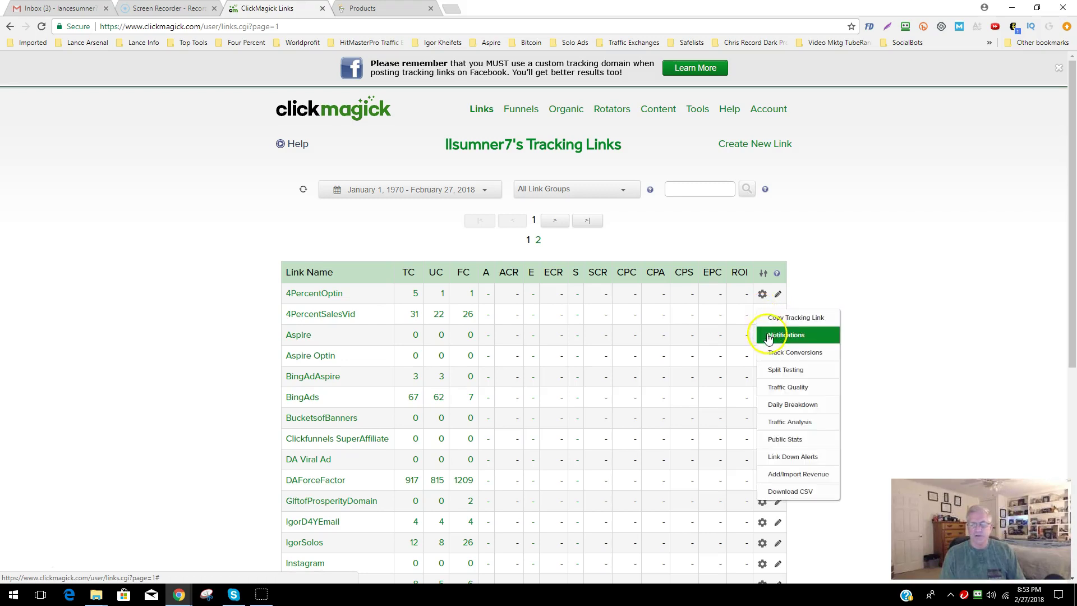
click(769, 368)
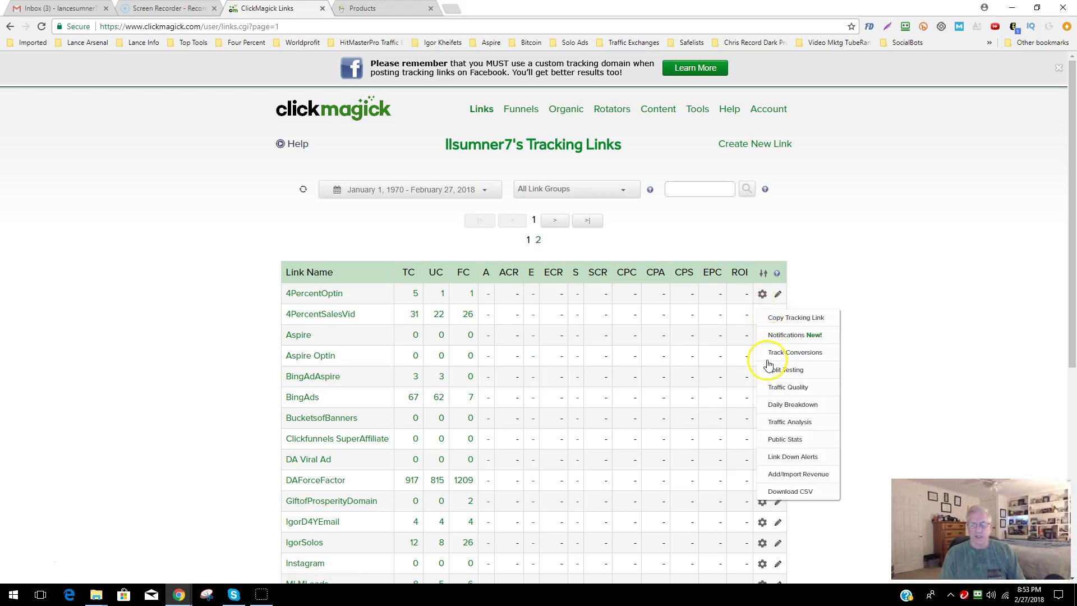
click(775, 390)
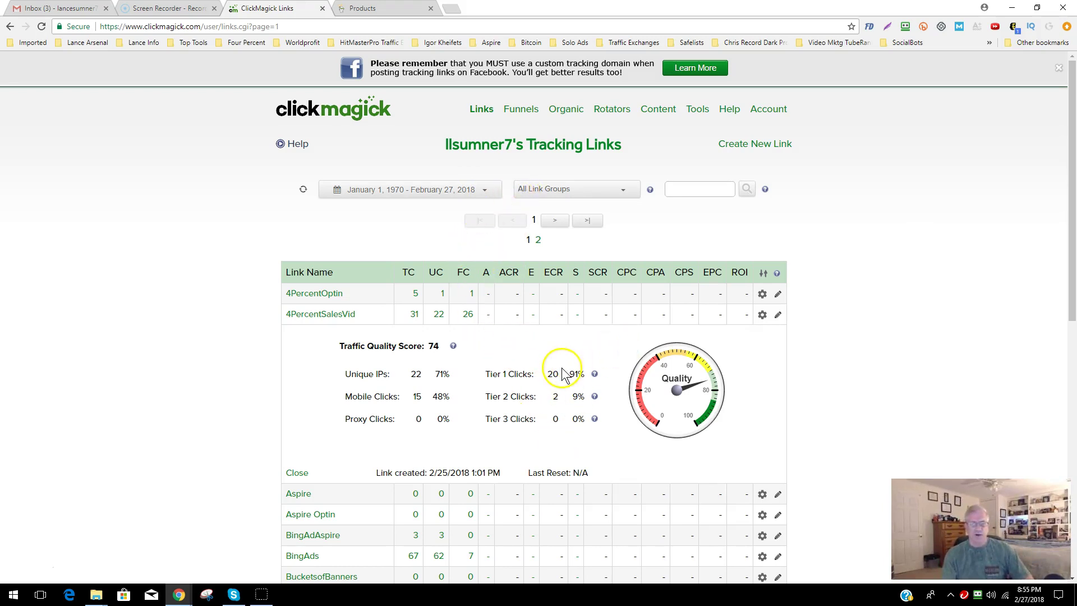
click(761, 315)
click(812, 443)
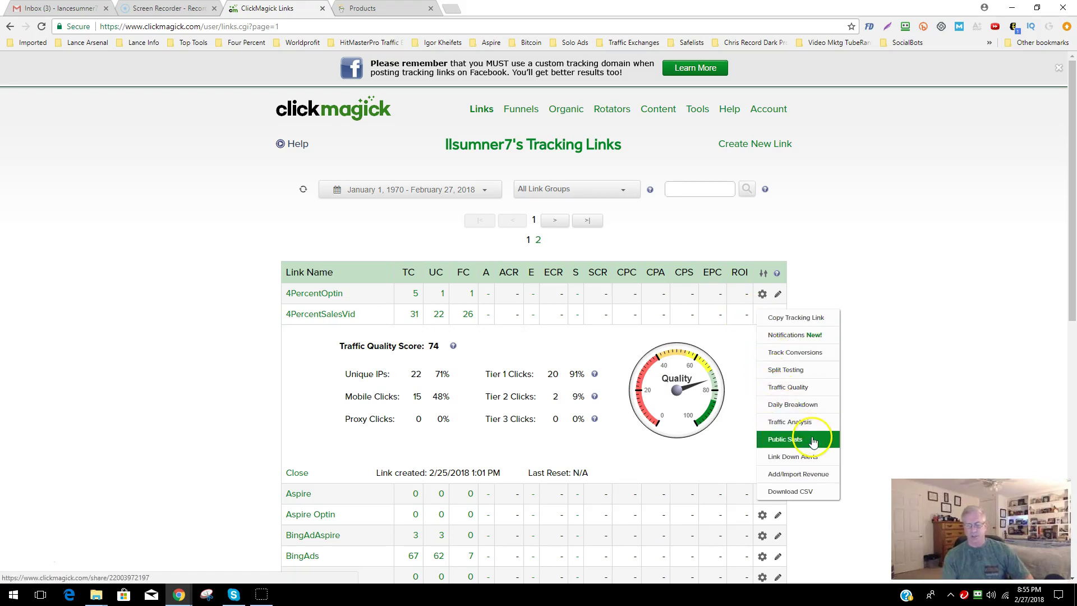
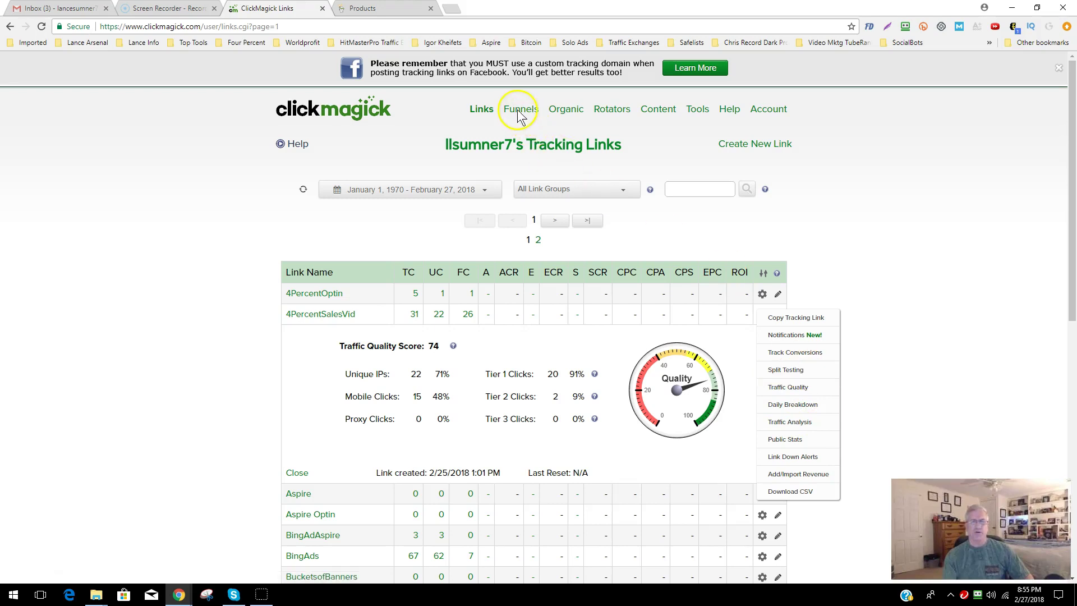
Step: Switch to the funnels and view the entry links of the FourPercent Challenge Custom 1 funnel
click(519, 114)
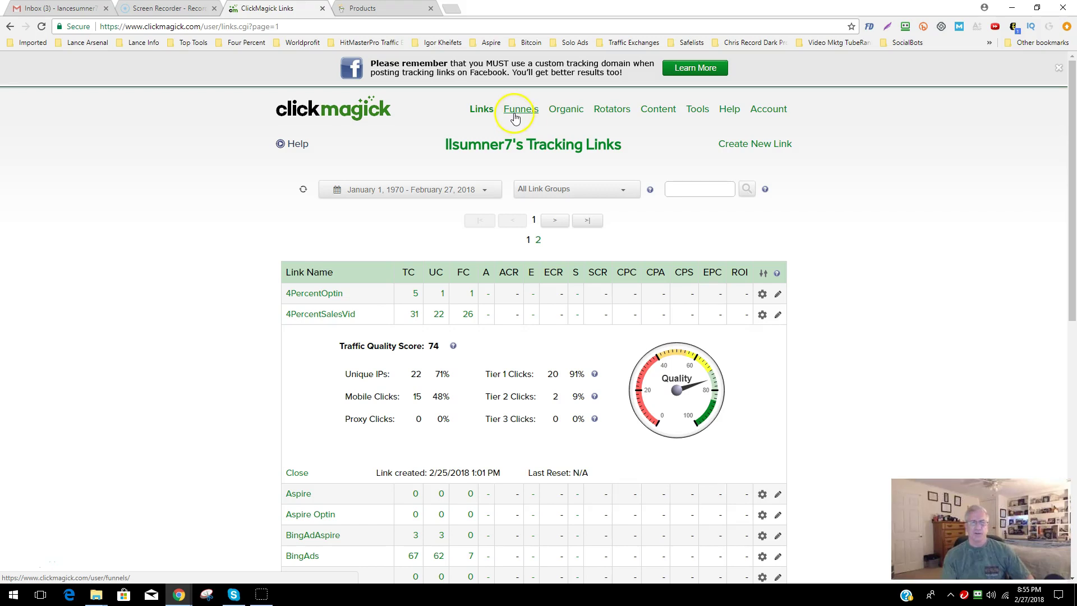
click(514, 114)
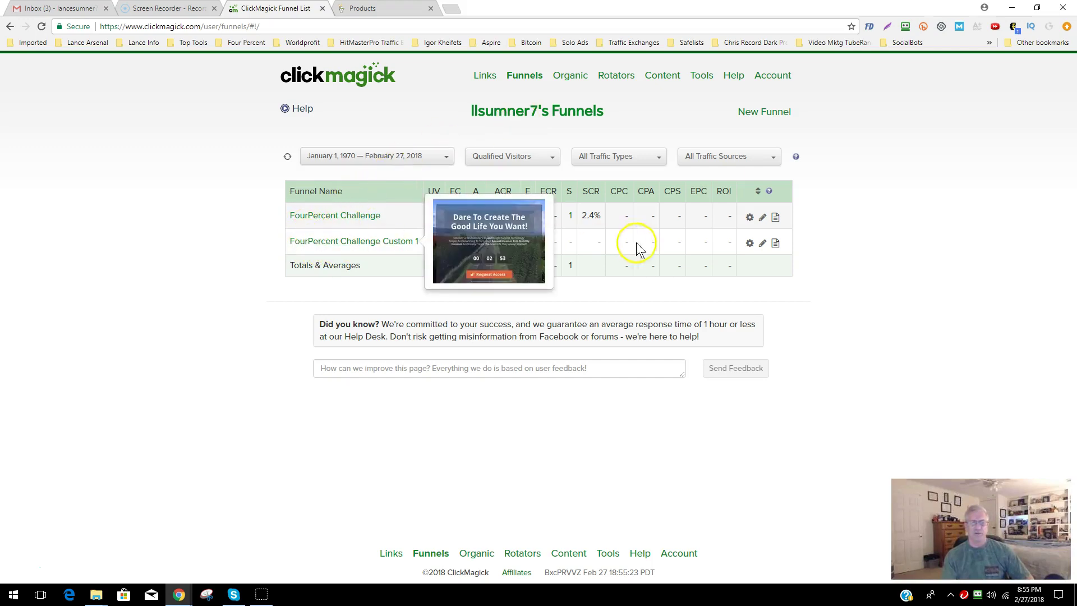
click(749, 244)
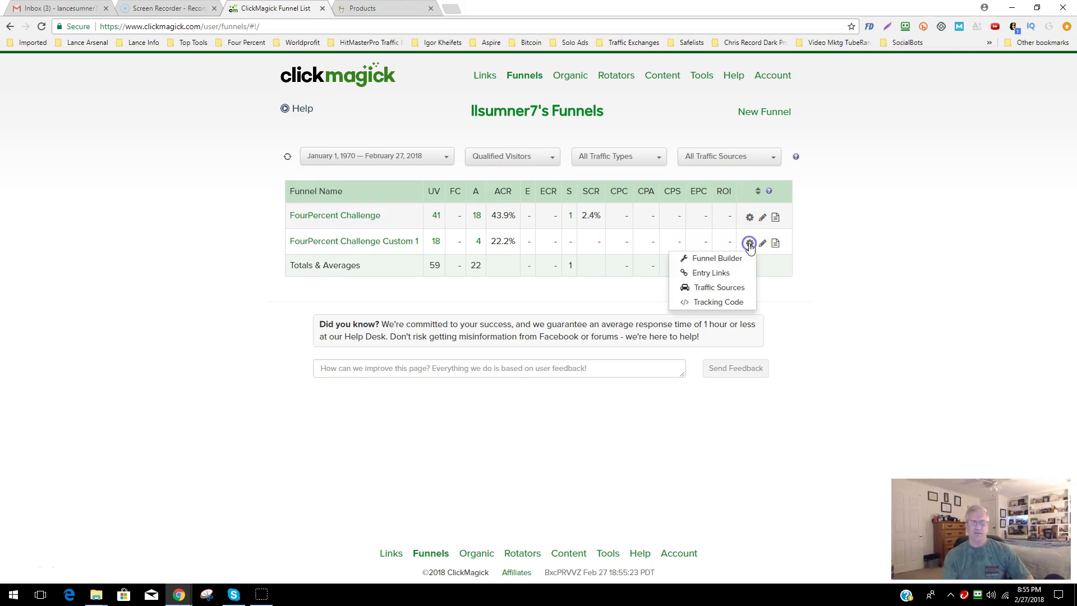
click(710, 272)
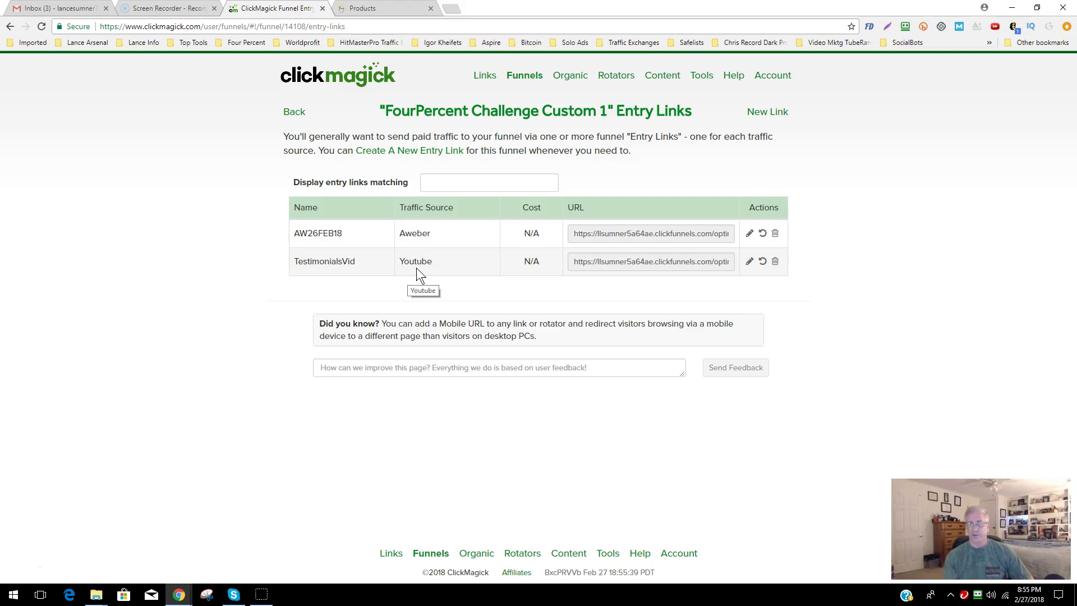
click(469, 258)
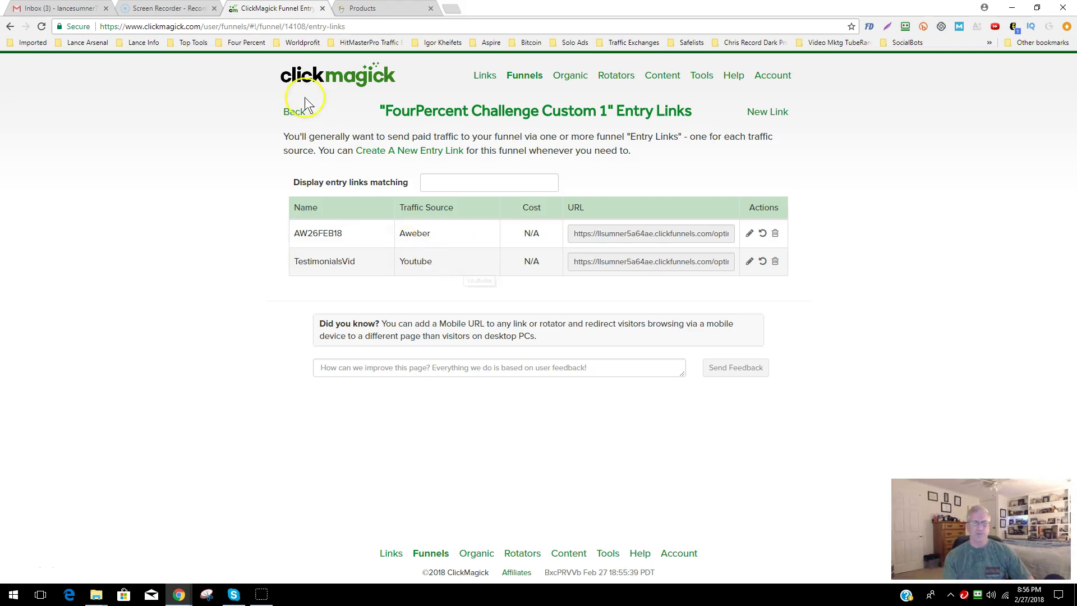
Step: Go back to the funnel list and show the reports available for the FourPercent Challenge Custom 1 funnel
click(10, 26)
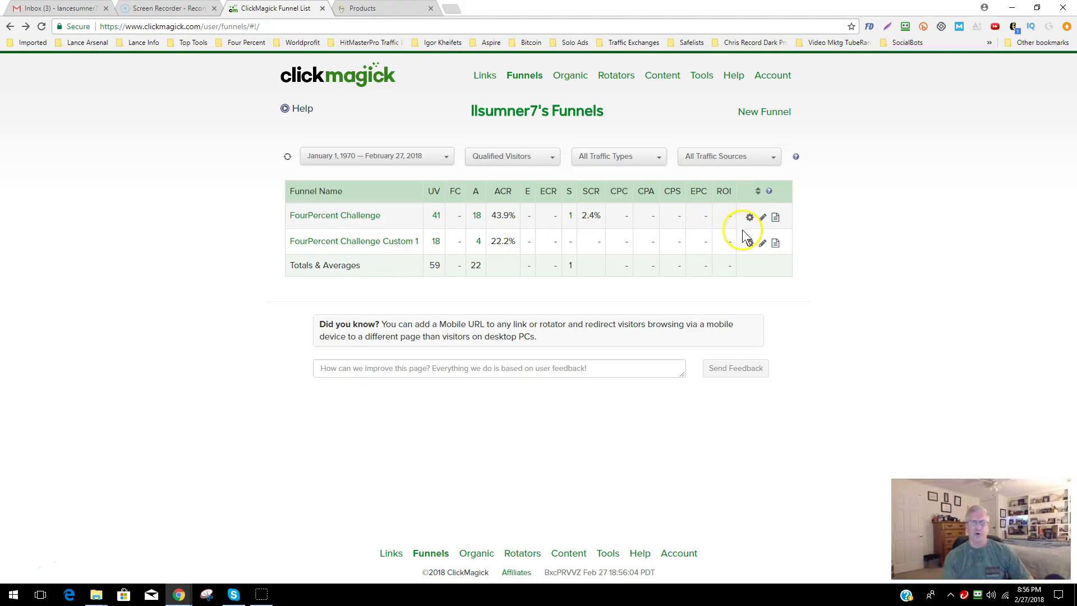
click(776, 248)
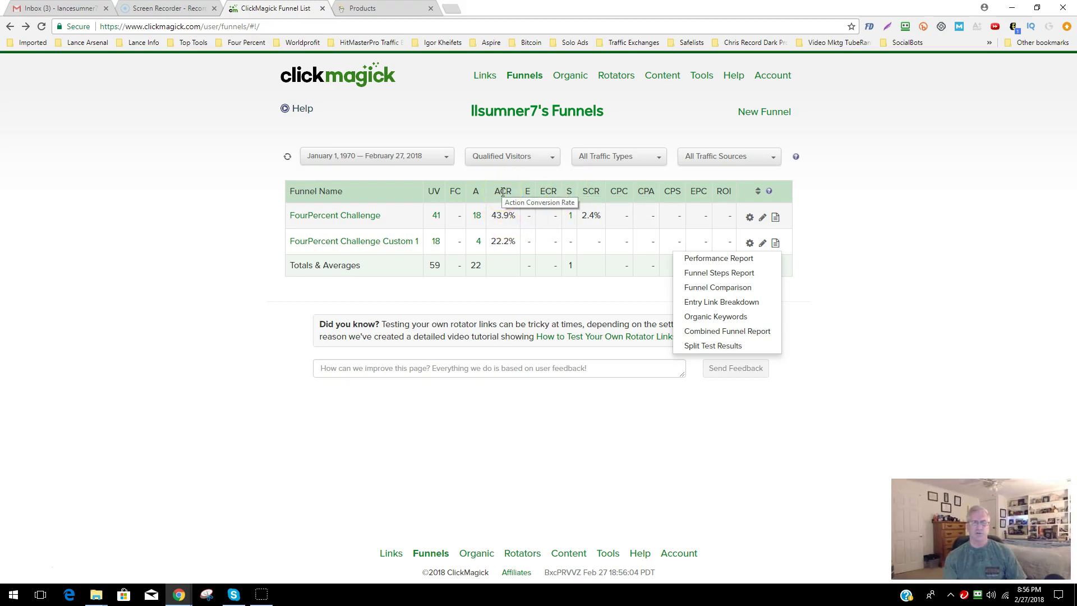
Step: Open the FourPercent Challenge Custom 1 funnel and examine its opt-in, sales and thank-you pages
click(354, 242)
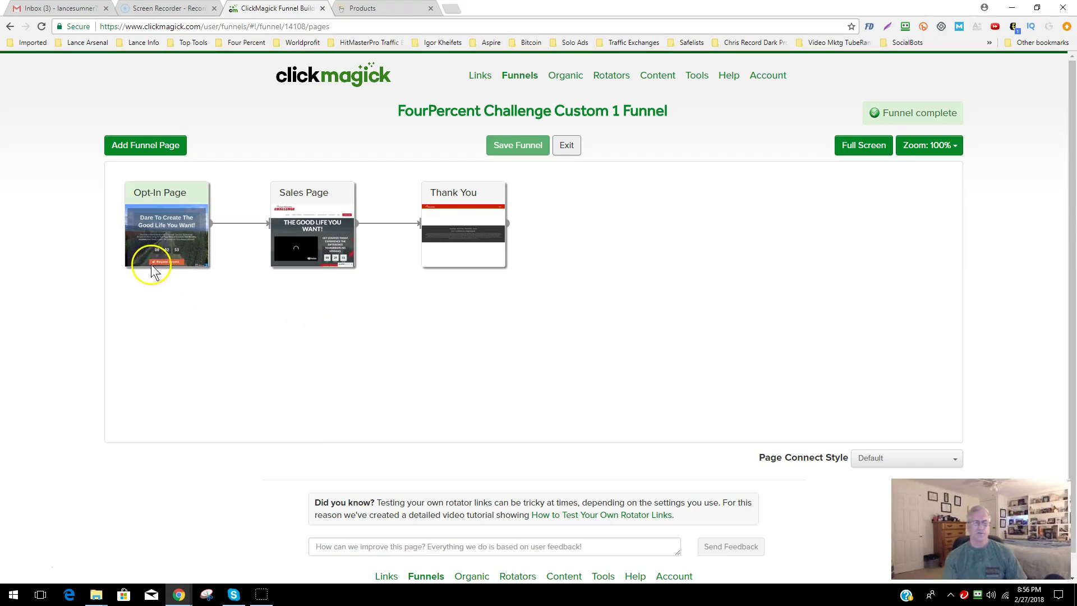
mouse_move(433, 252)
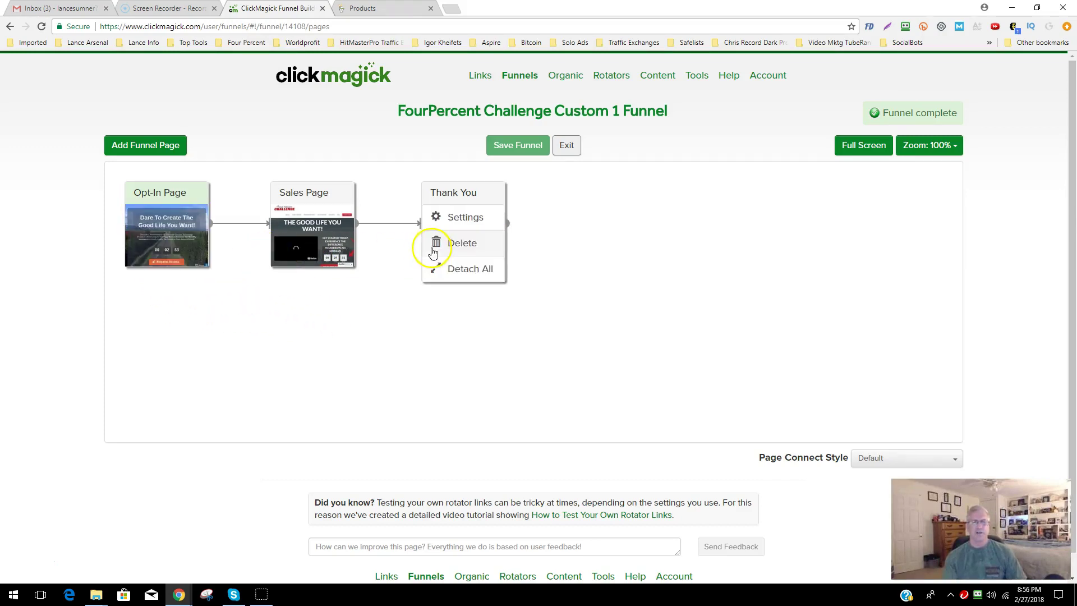
mouse_move(353, 265)
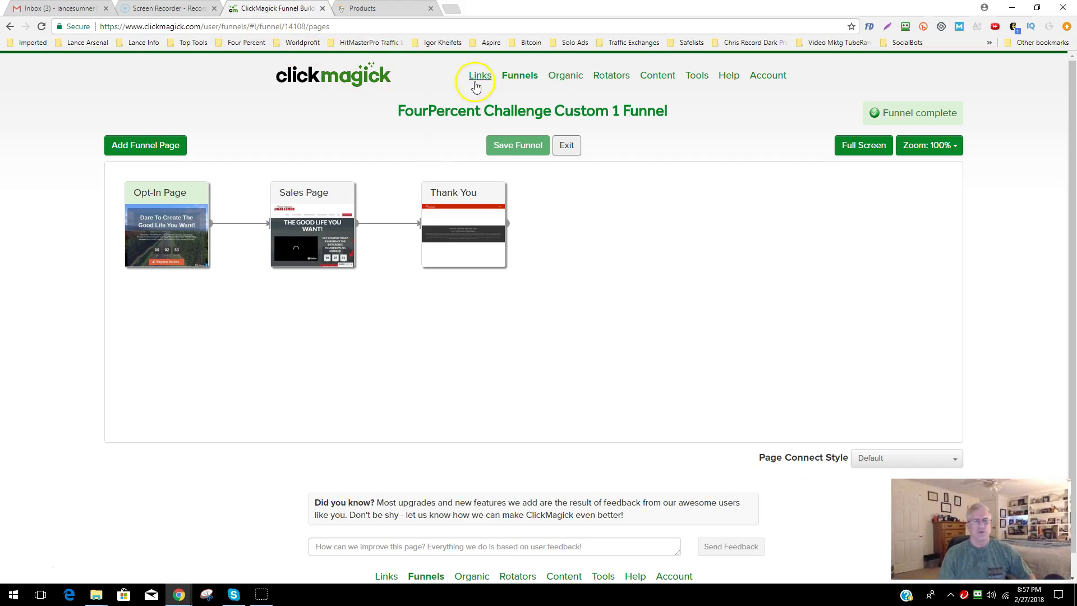
Step: Open the ClickMagick FAQs and show the Custom Tracking Domains article on the recommended way to set up a custom domain
click(729, 79)
click(737, 109)
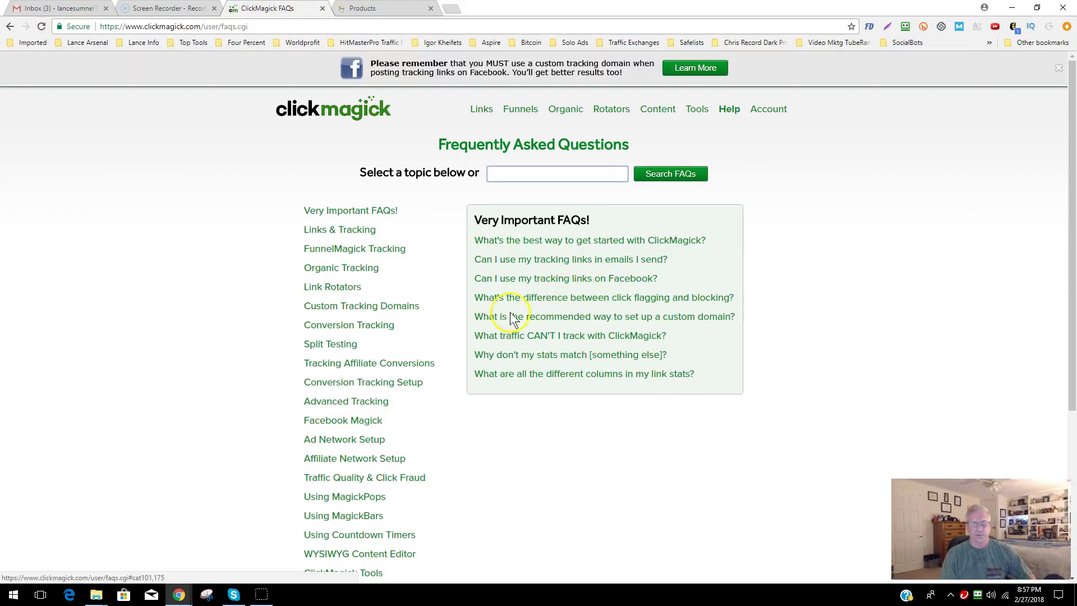
click(359, 307)
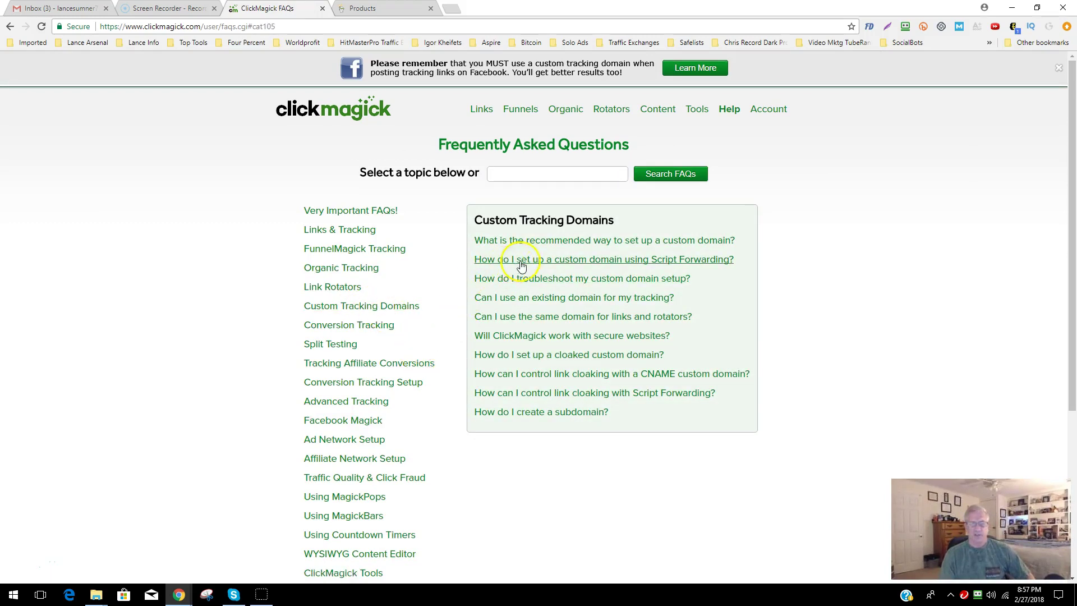
click(563, 240)
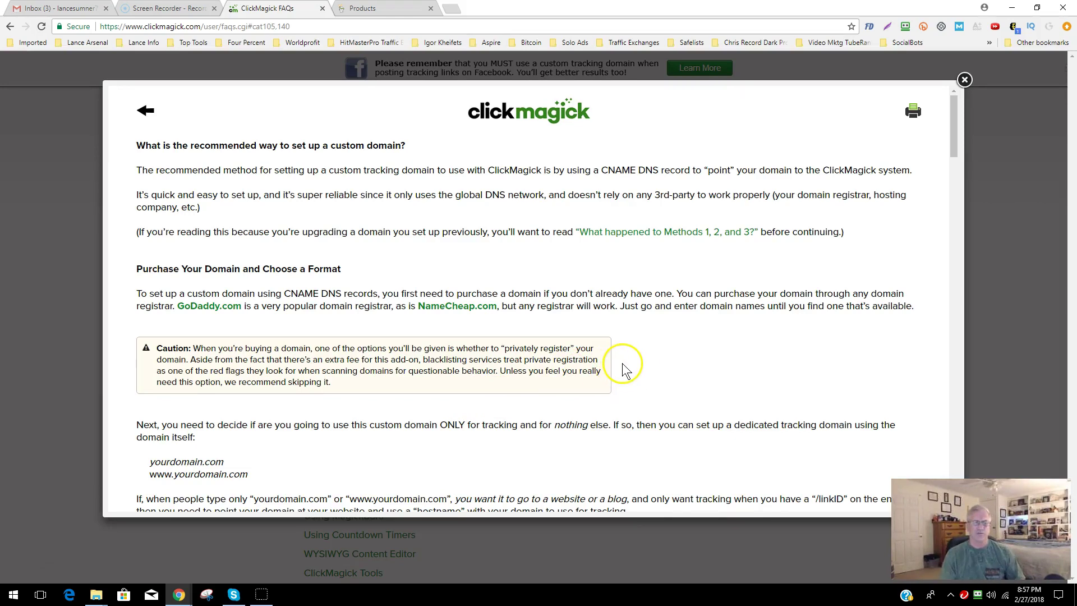
Step: Read the custom domain article, covering domain formats, registrar walkthroughs and the generic CNAME hostname and target domain instructions
scroll(621, 362, down, 7)
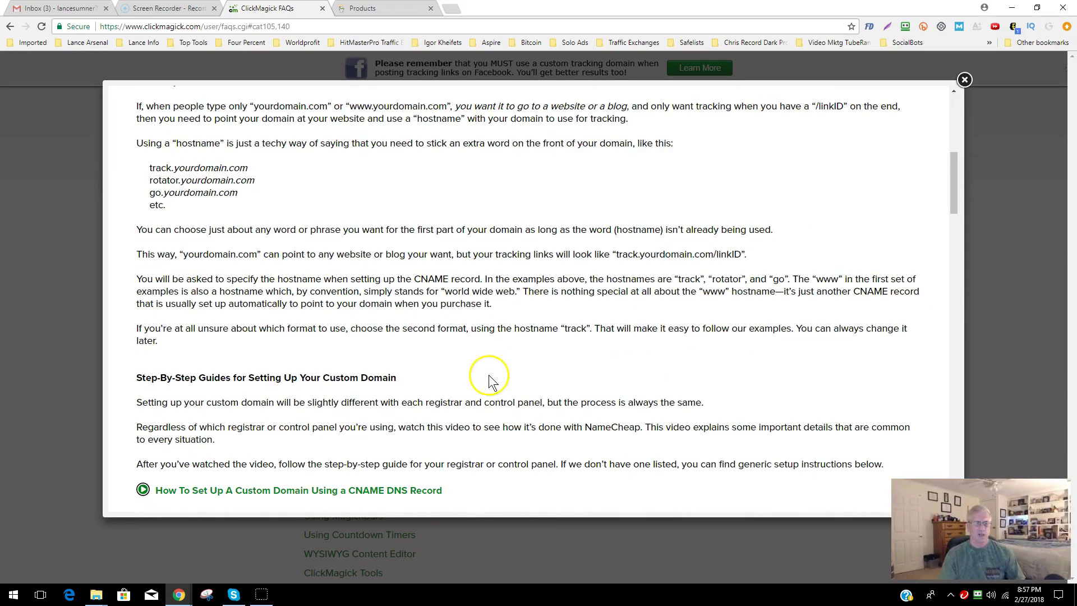
scroll(482, 375, up, 3)
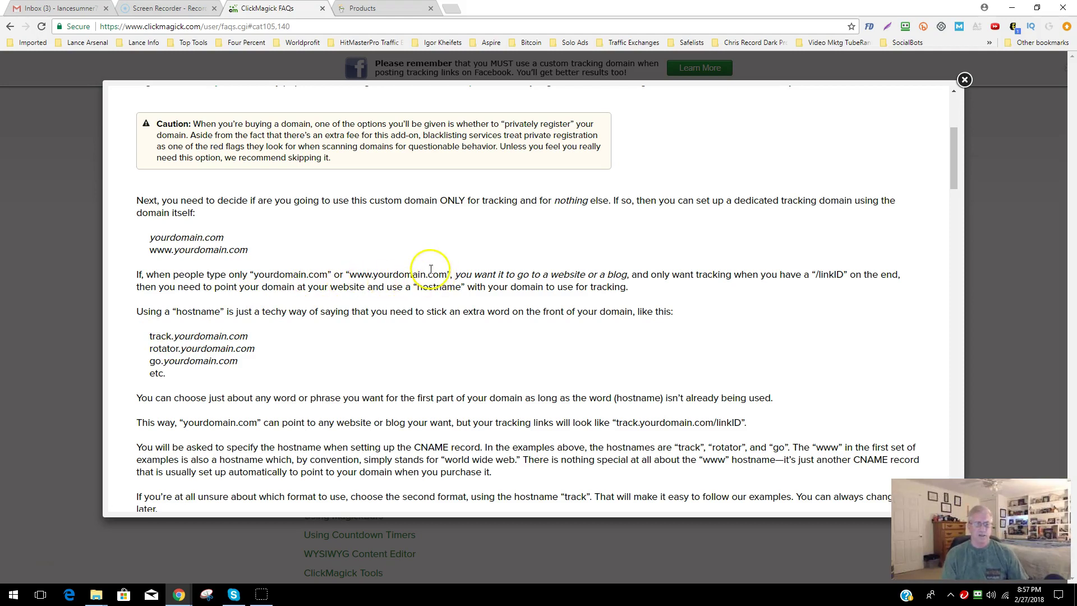
scroll(427, 273, down, 6)
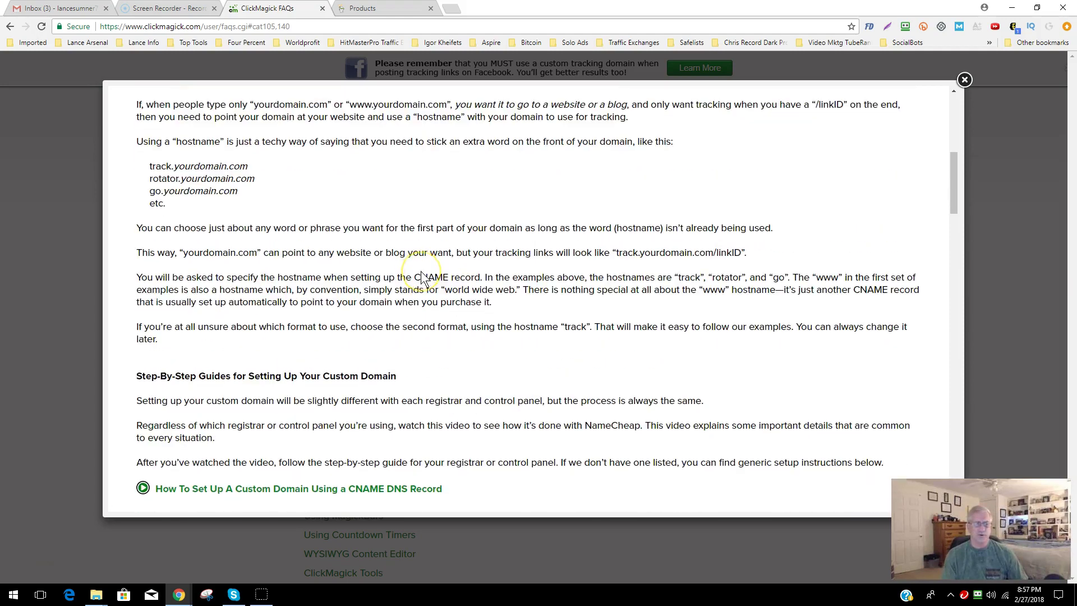
scroll(420, 272, down, 3)
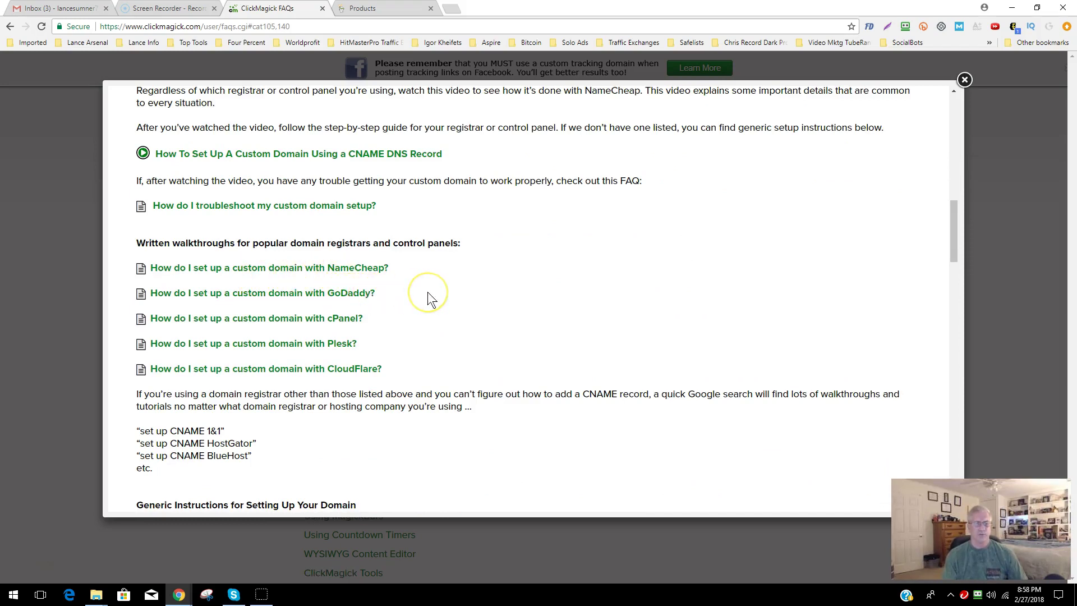
scroll(427, 292, up, 8)
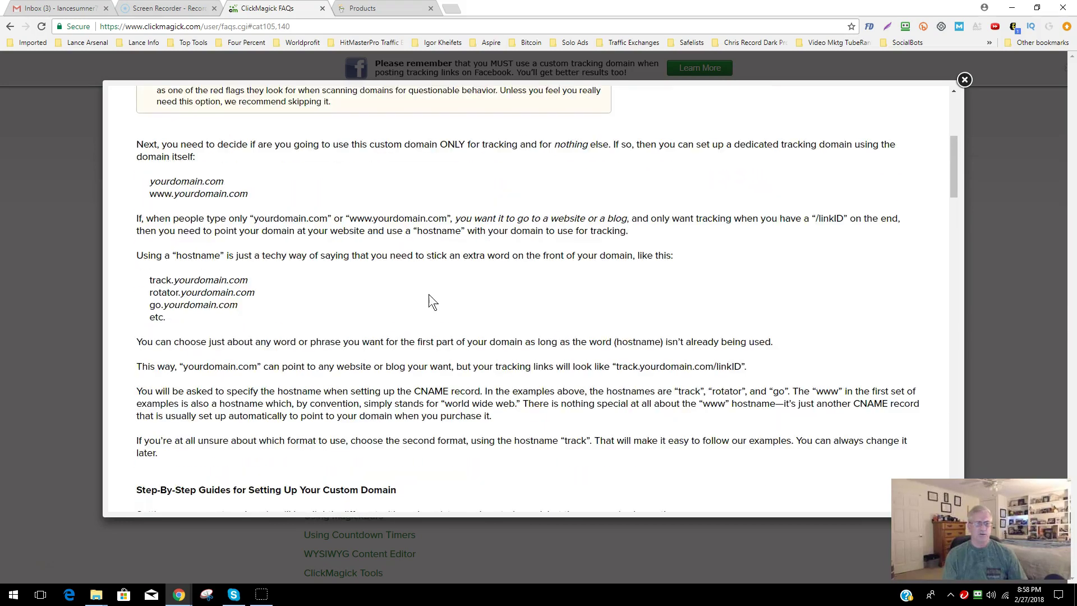
scroll(428, 300, up, 5)
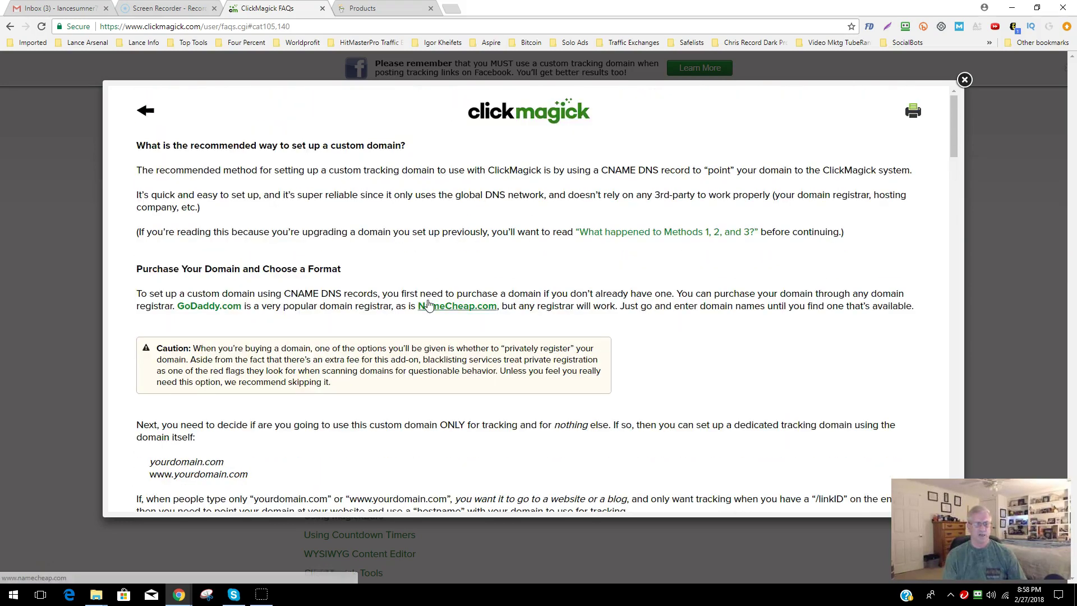
scroll(428, 306, down, 6)
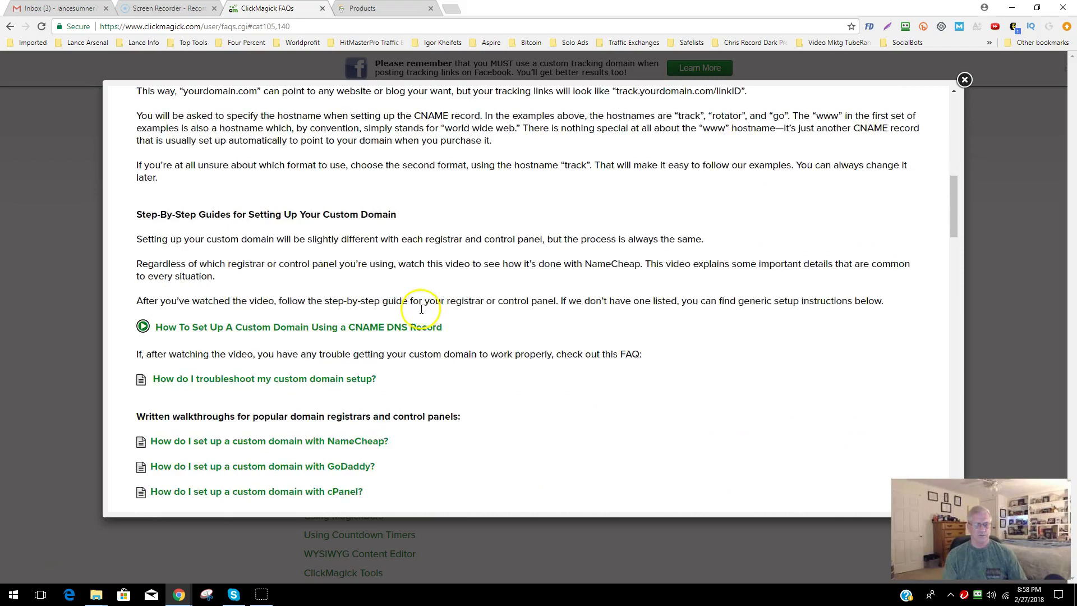
scroll(421, 309, down, 9)
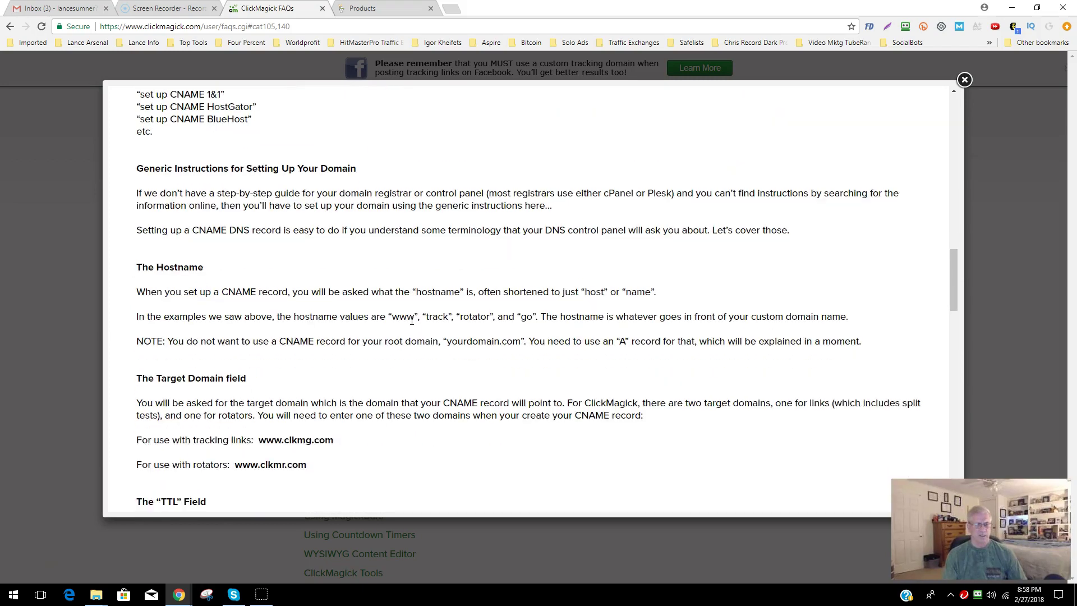
scroll(412, 320, down, 1)
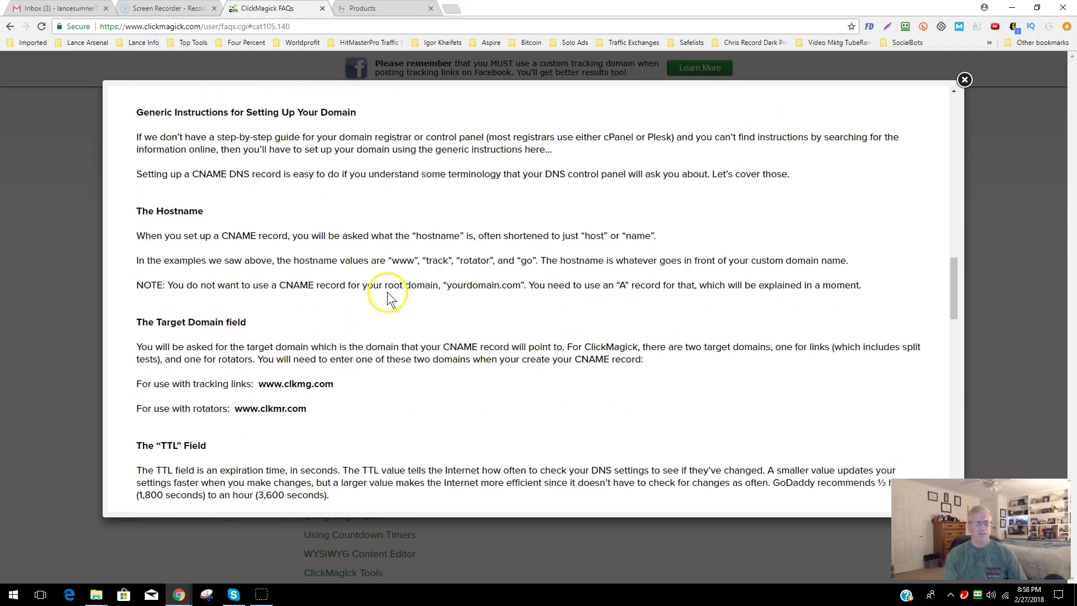
Step: Switch to the GoDaddy product list, find the retiredlivinglife.com domain and open its domain settings
click(370, 8)
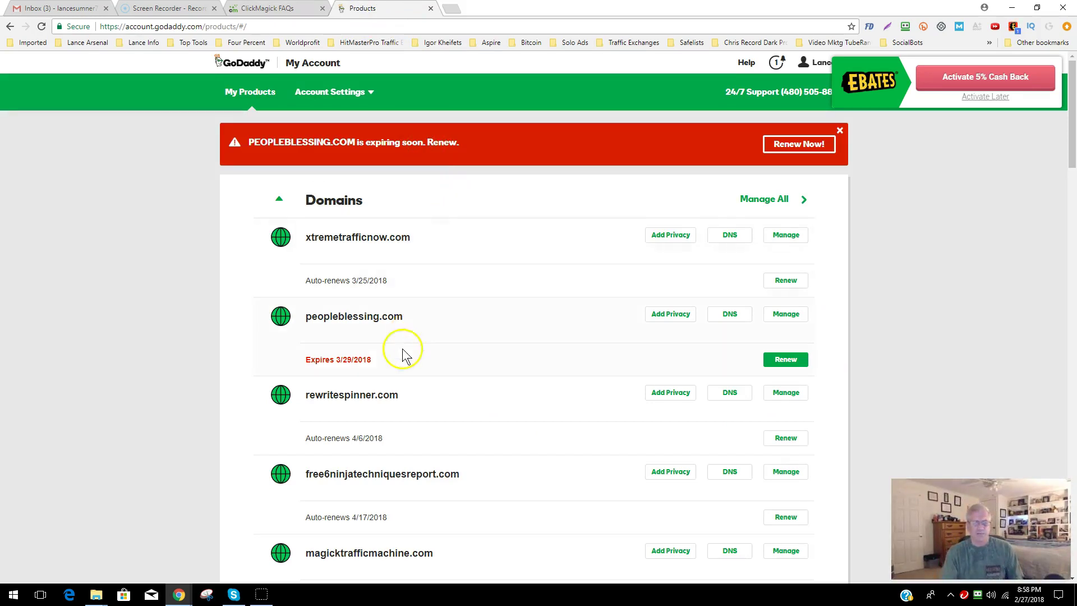
scroll(408, 361, down, 4)
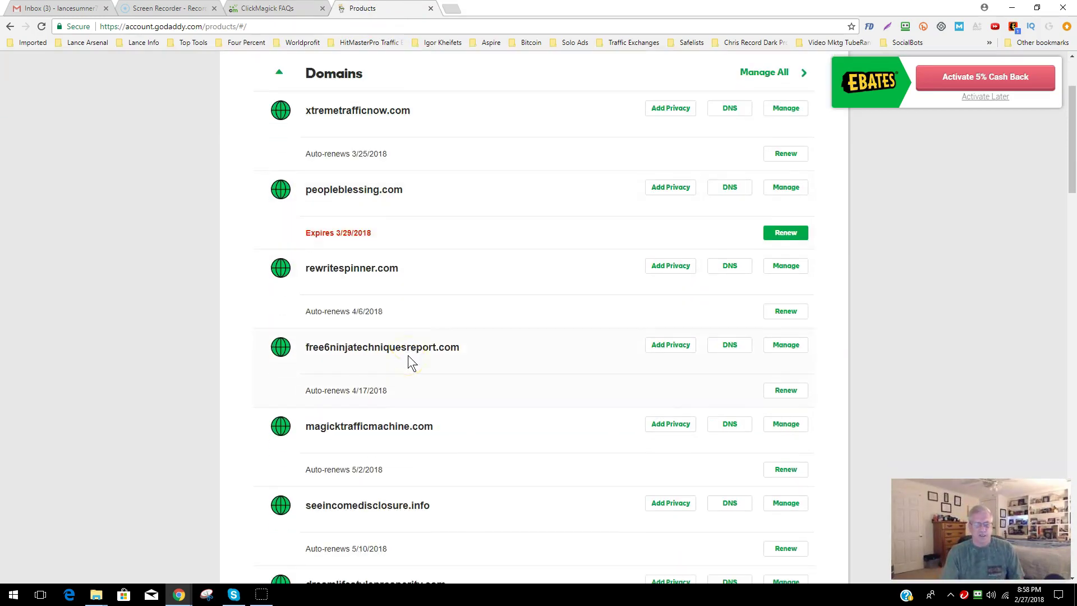
scroll(409, 355, down, 6)
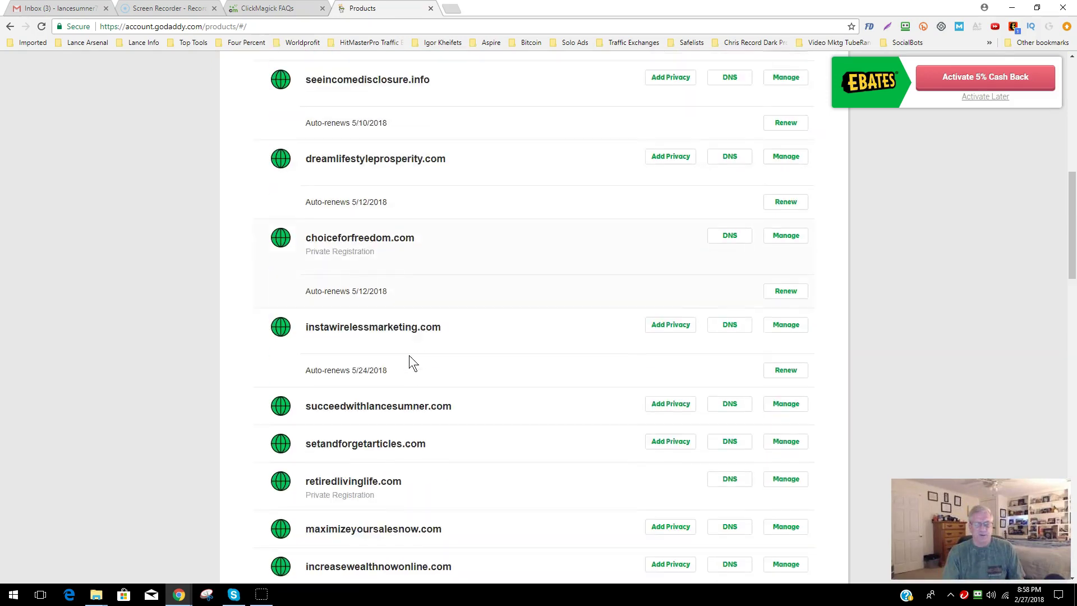
scroll(409, 355, down, 2)
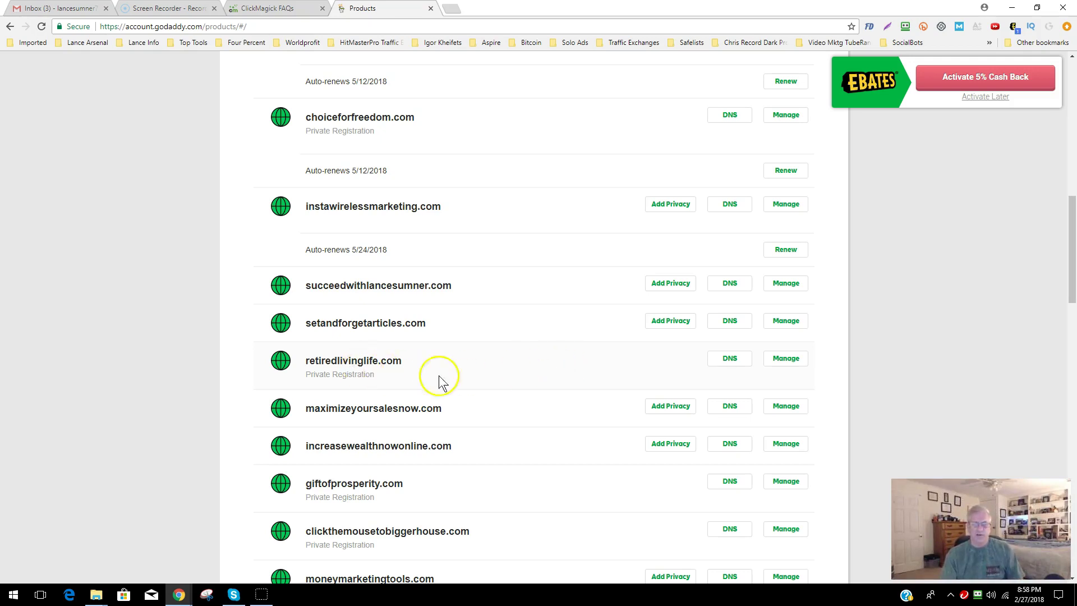
click(786, 360)
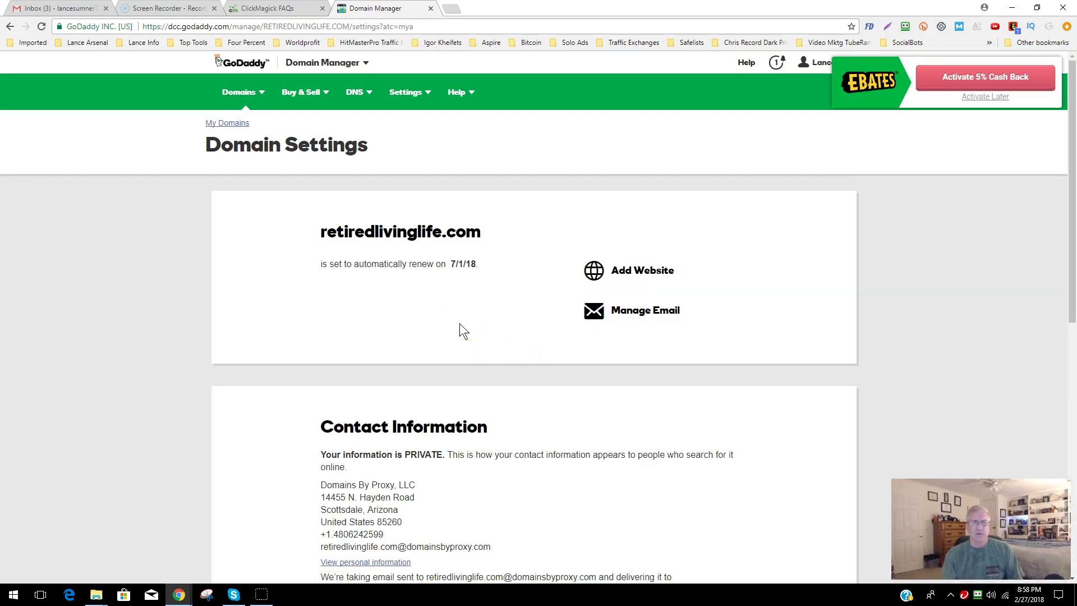
Step: Open DNS management for retiredlivinglife.com from its additional settings
scroll(459, 323, down, 7)
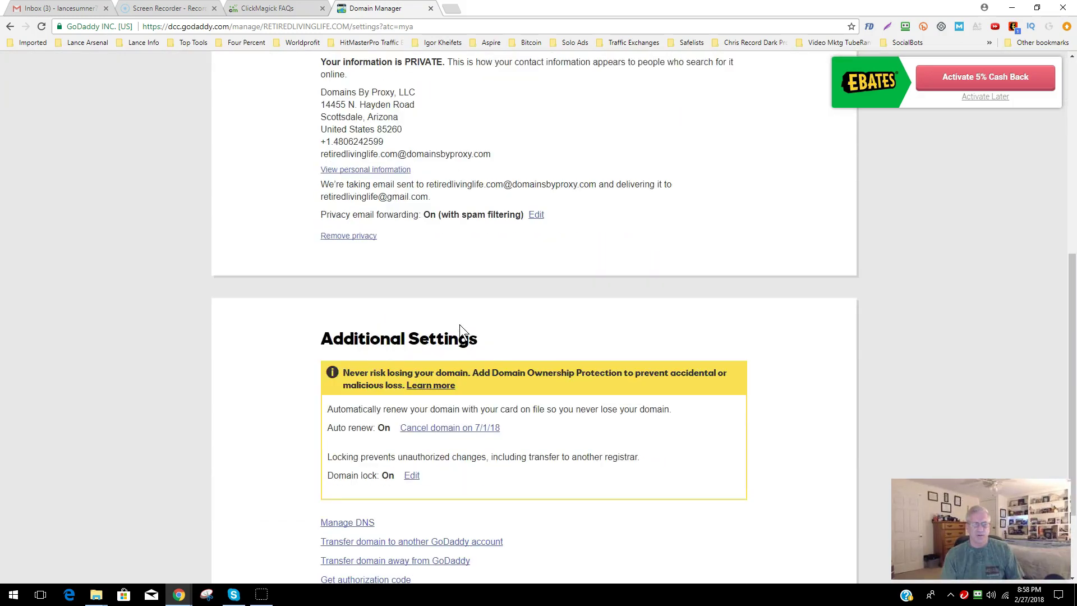
scroll(459, 328, down, 2)
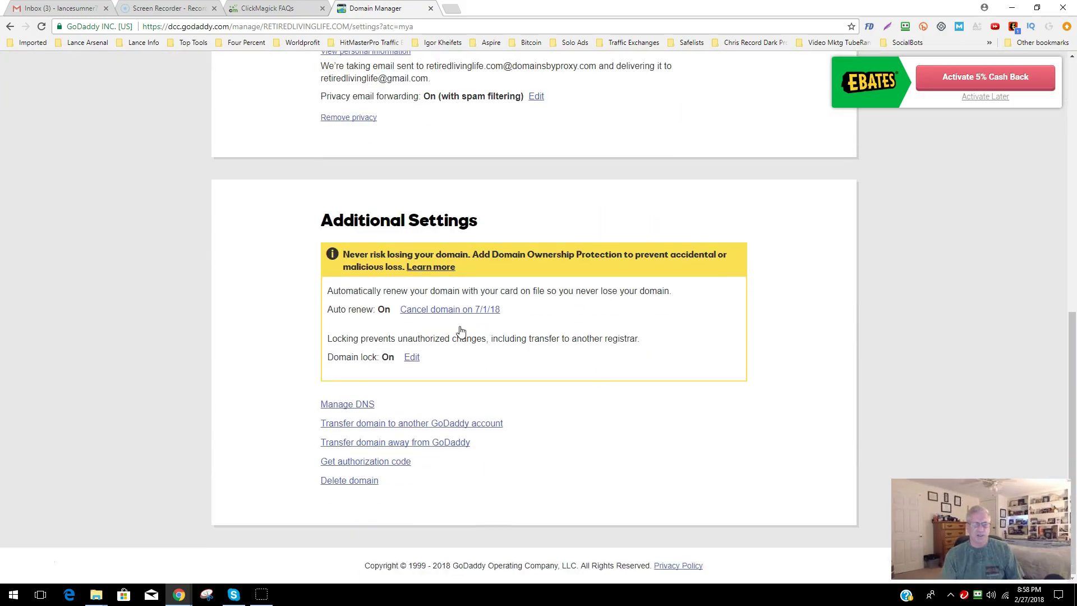
click(341, 406)
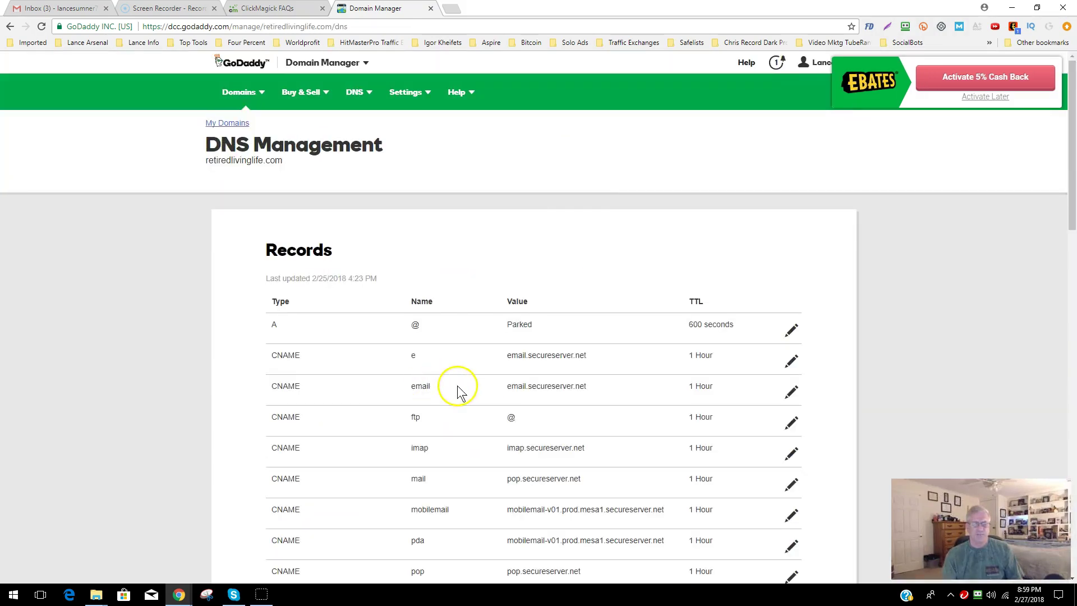
Step: Examine the domain's existing DNS records and check them against the hostname and target domain instructions in the ClickMagick FAQ
scroll(356, 291, down, 3)
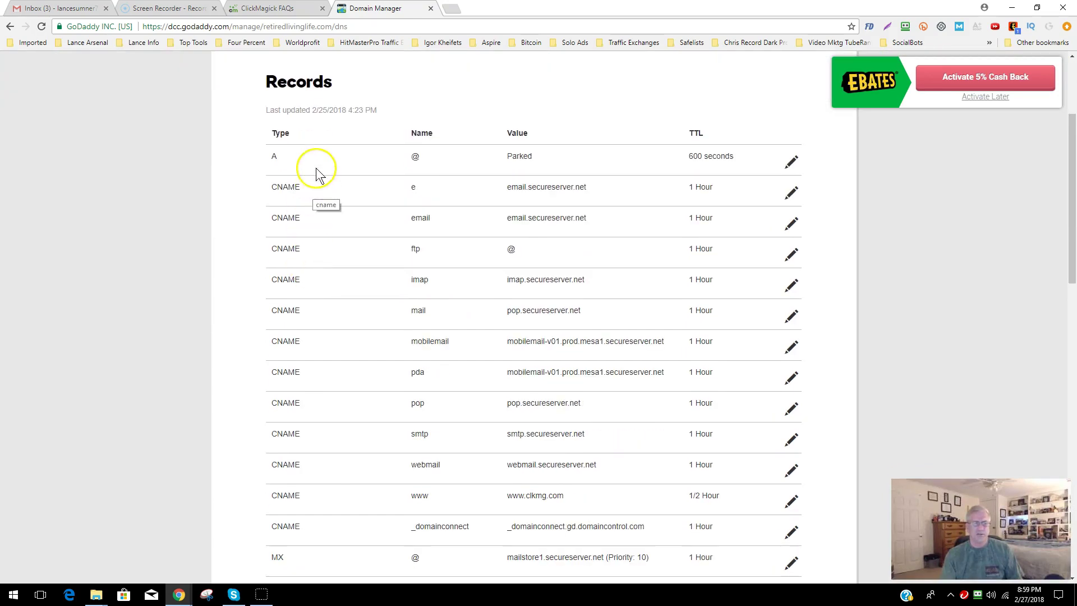
scroll(315, 167, down, 2)
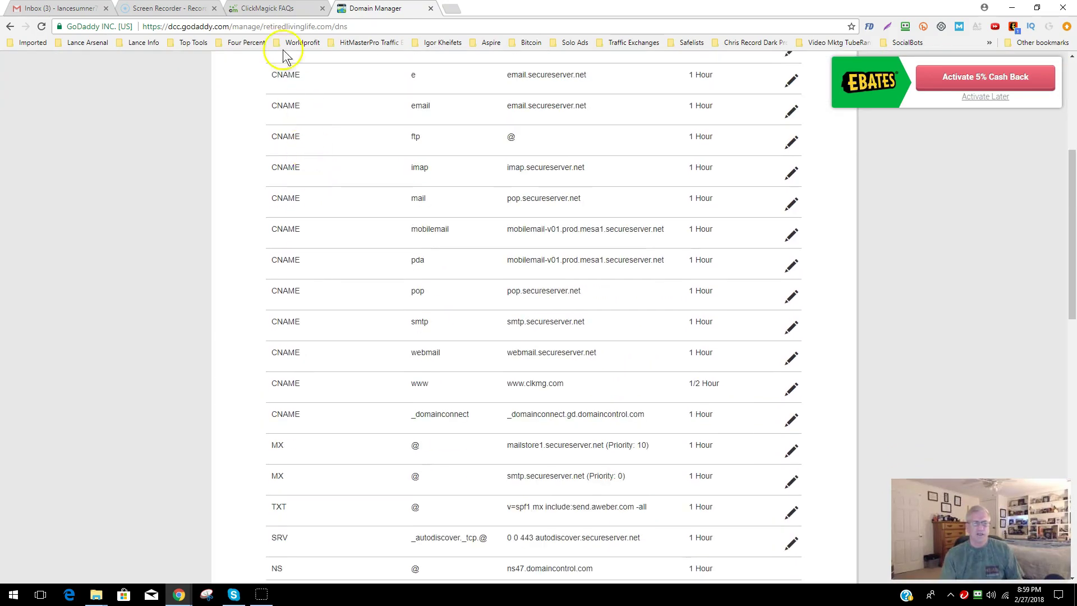
click(267, 8)
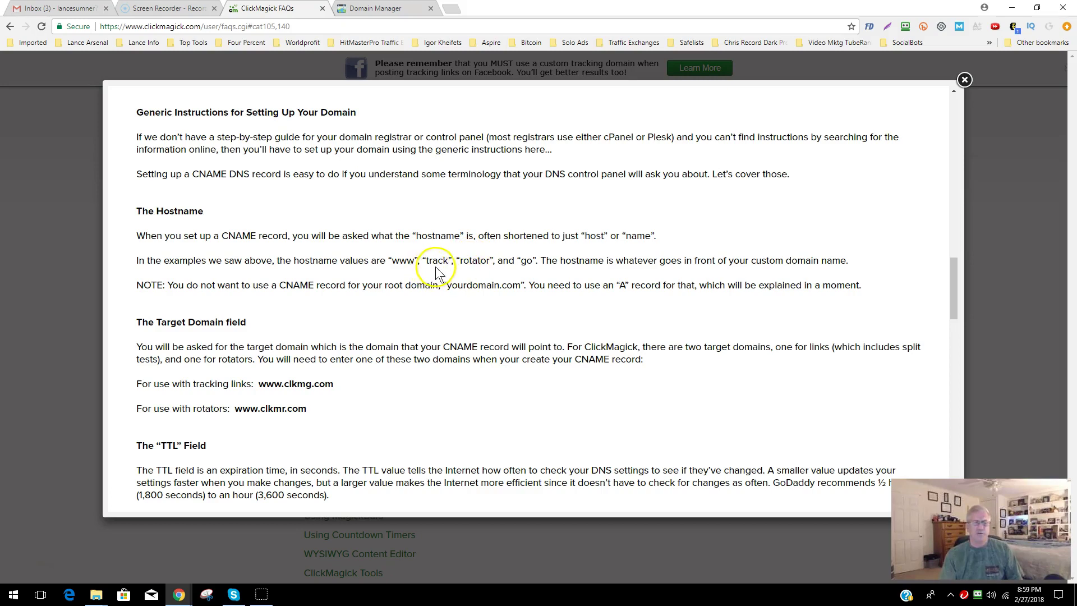
click(376, 8)
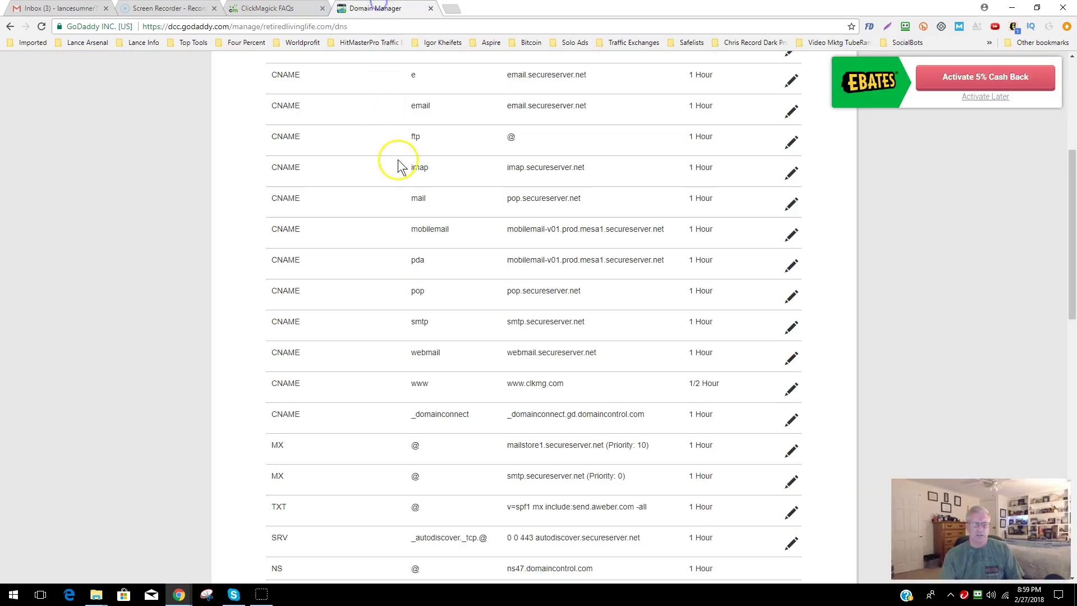
Step: Start adding a new DNS record to retiredlivinglife.com and set its type to CNAME
scroll(354, 351, down, 2)
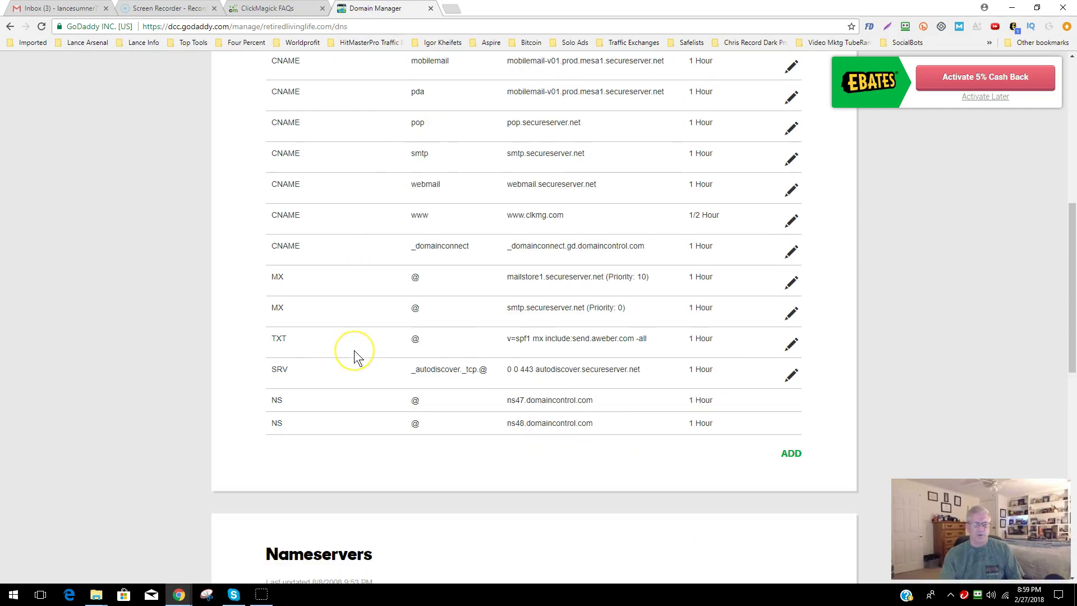
scroll(355, 351, up, 1)
scroll(355, 351, down, 6)
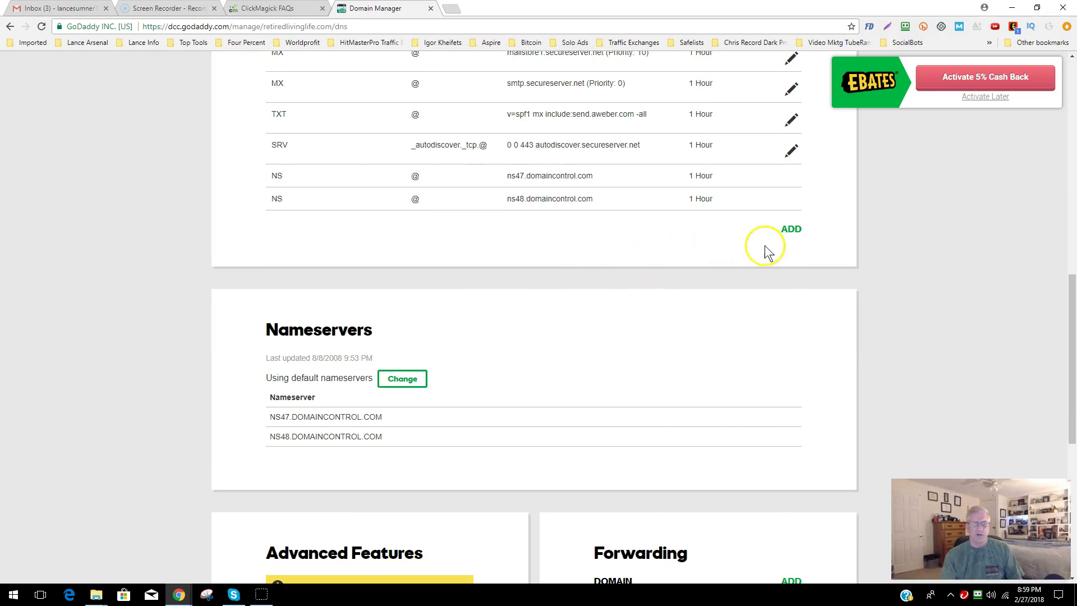
click(791, 231)
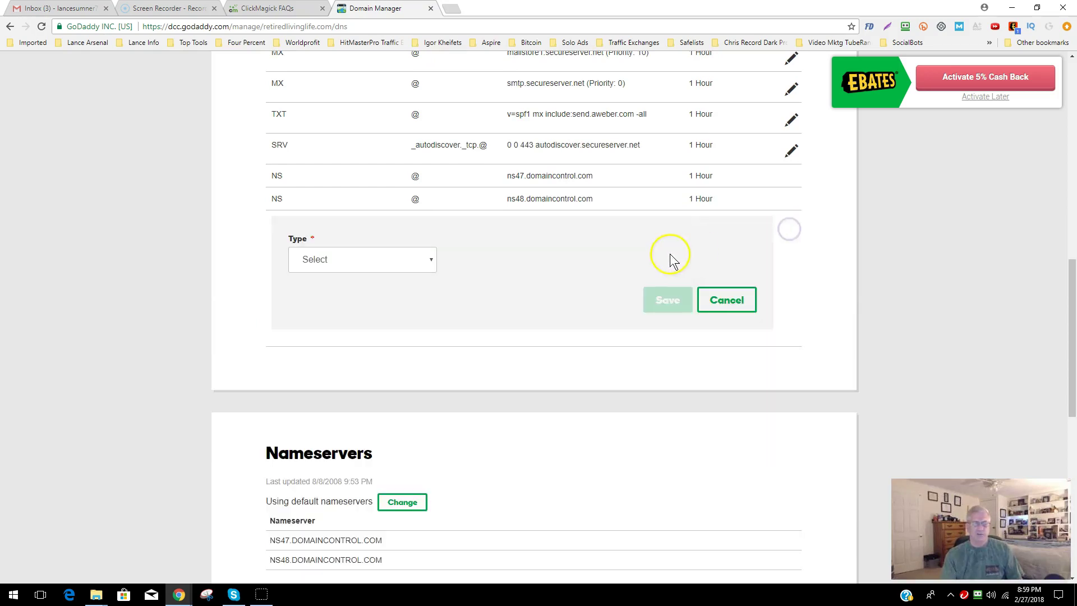
click(425, 262)
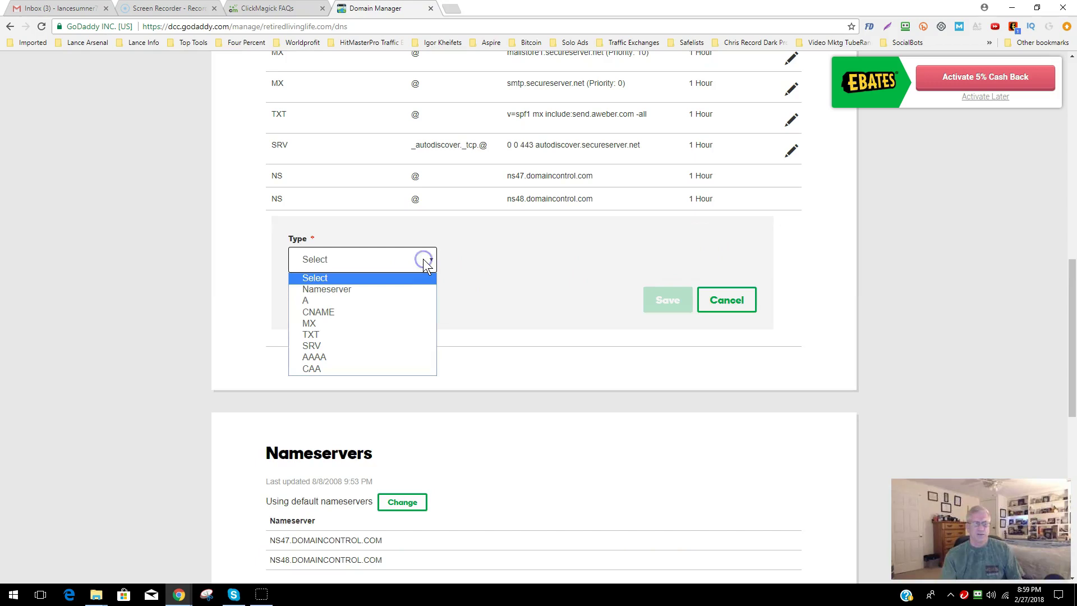
click(354, 312)
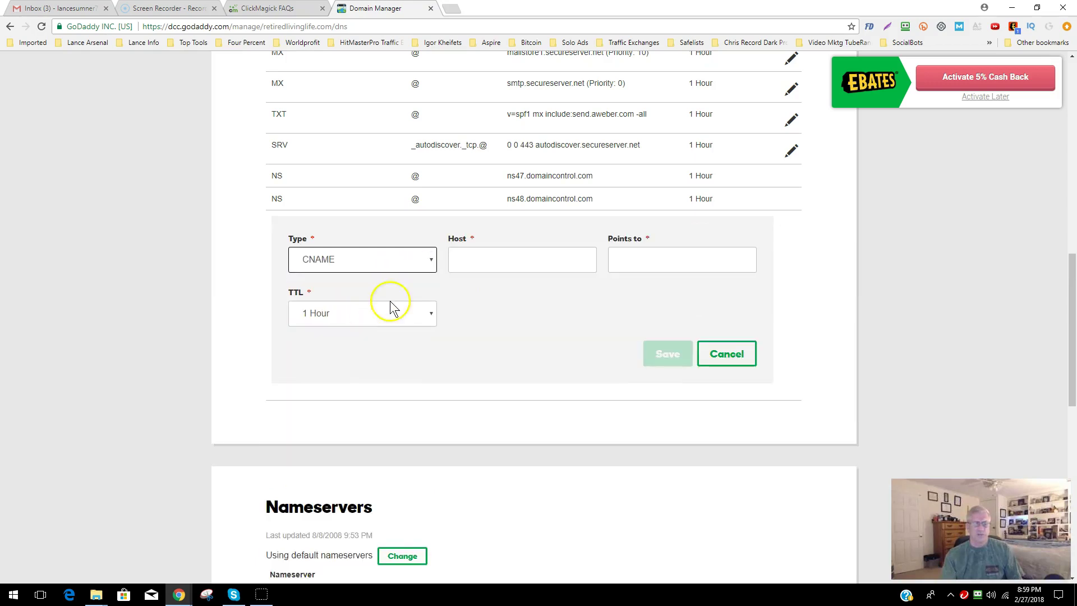
Step: Enter www as the host of the new CNAME record for retiredlivinglife.com
click(472, 261)
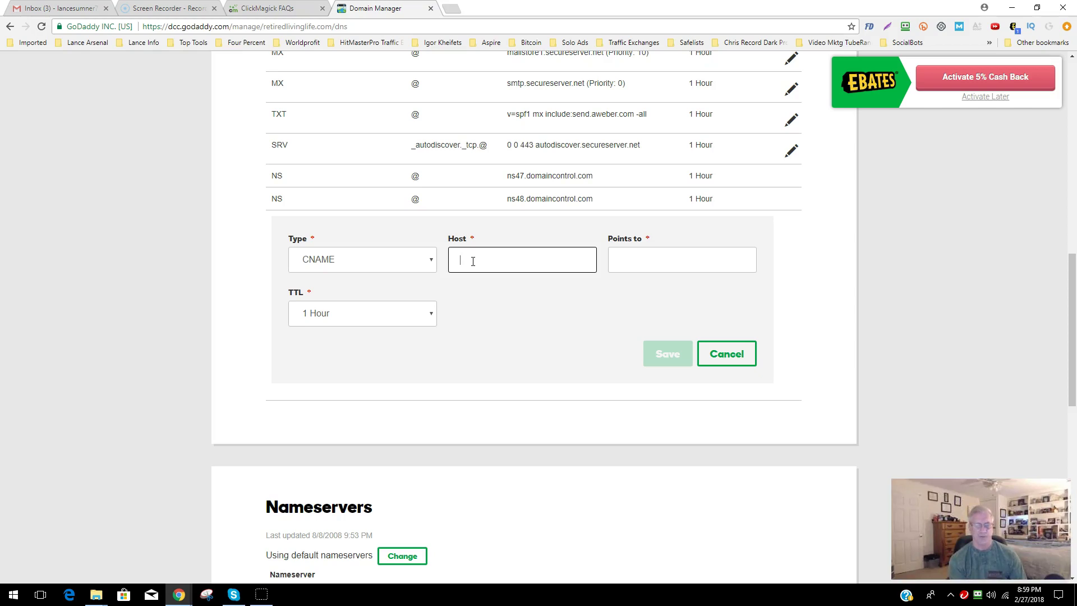
text(www)
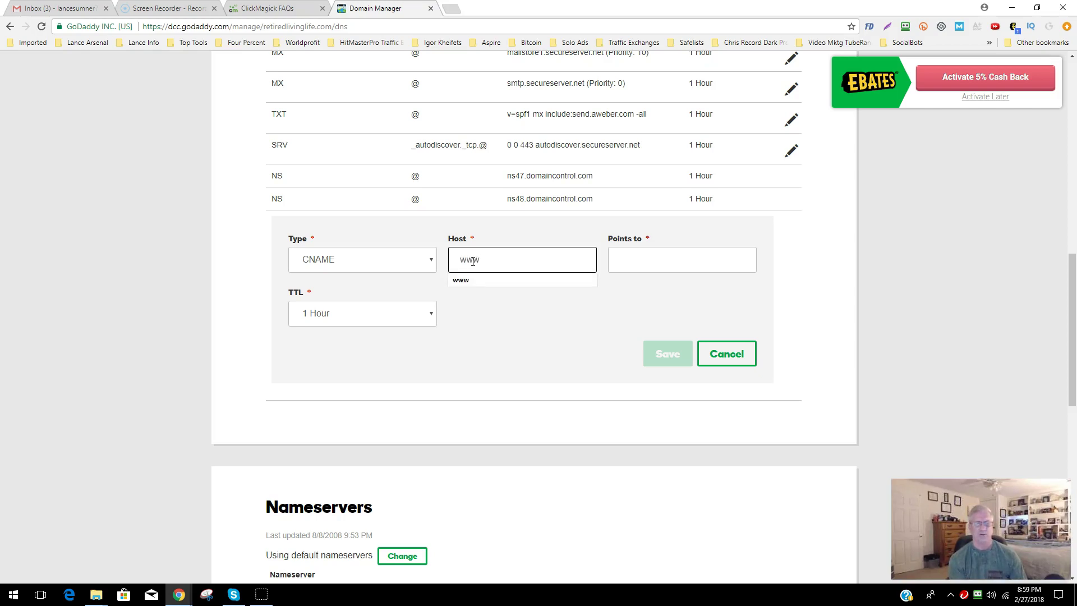
click(624, 262)
click(303, 10)
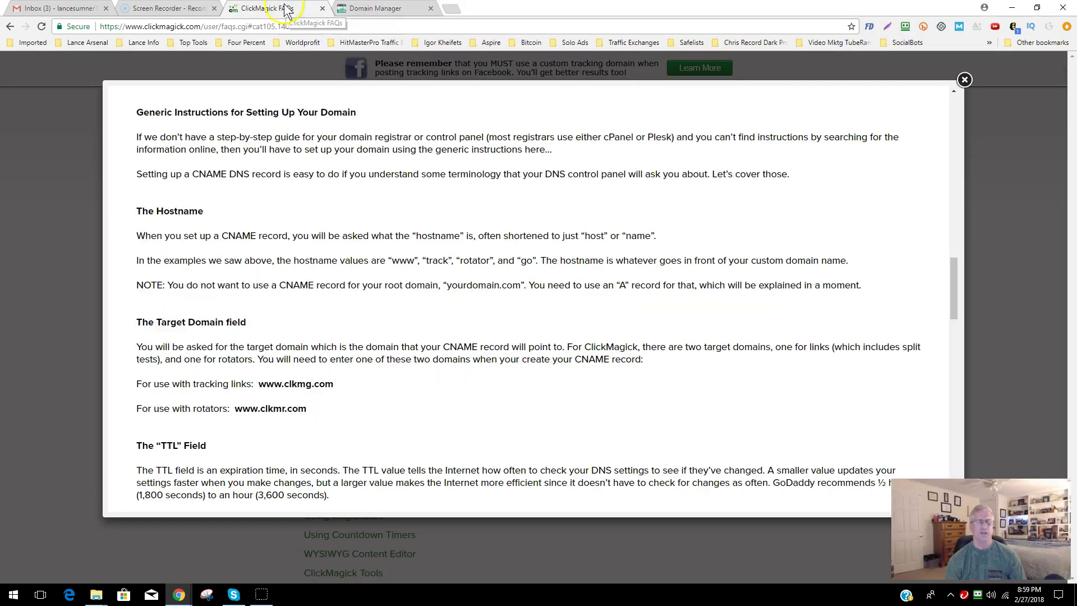
scroll(420, 271, down, 2)
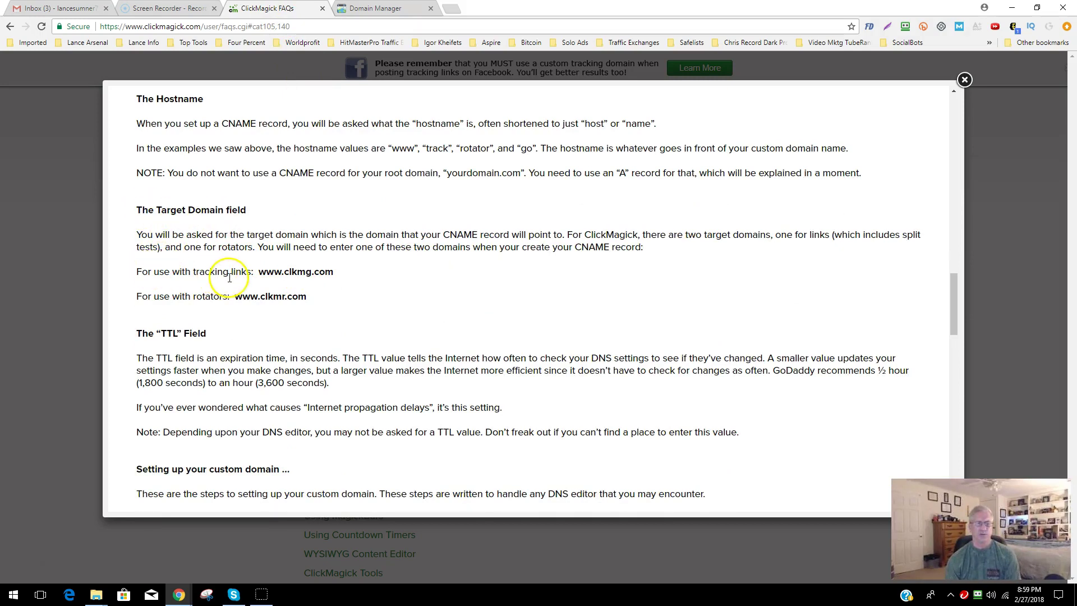
drag(259, 273, 330, 267)
key(ctrl+c)
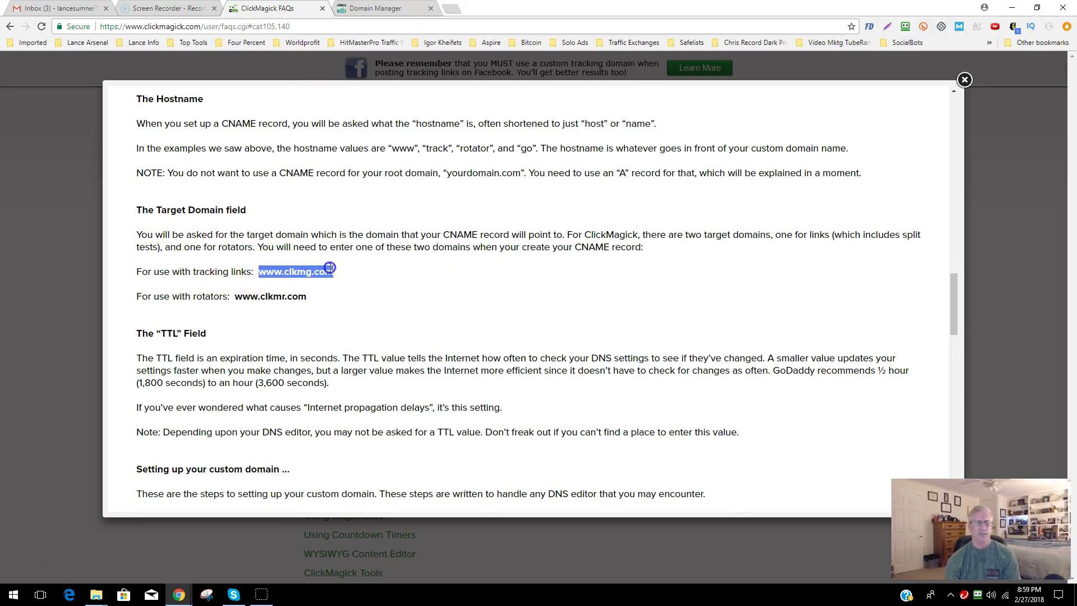
right_click(362, 281)
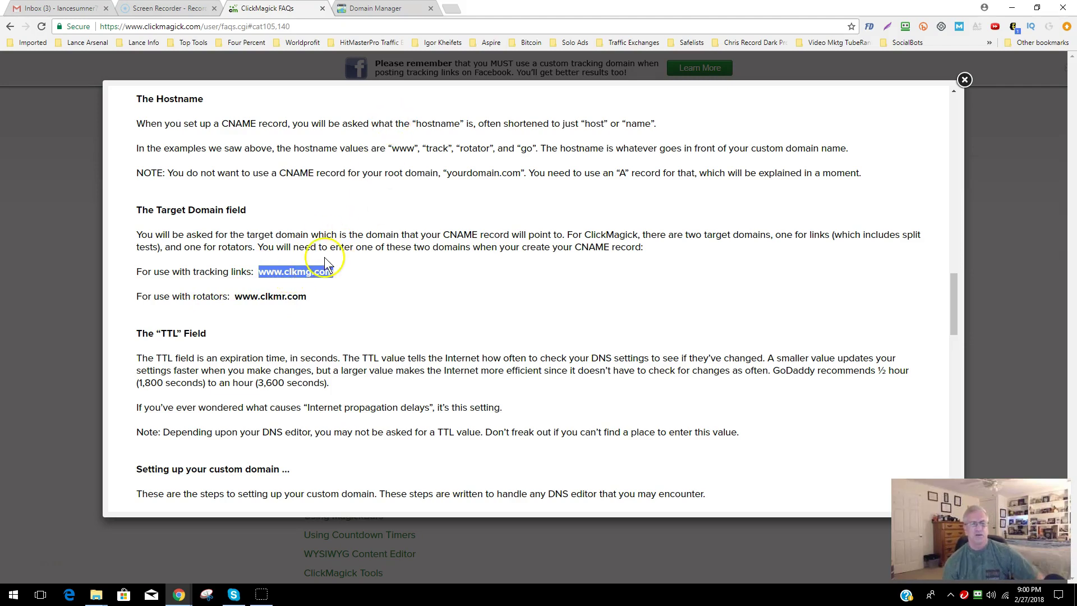
right_click(288, 272)
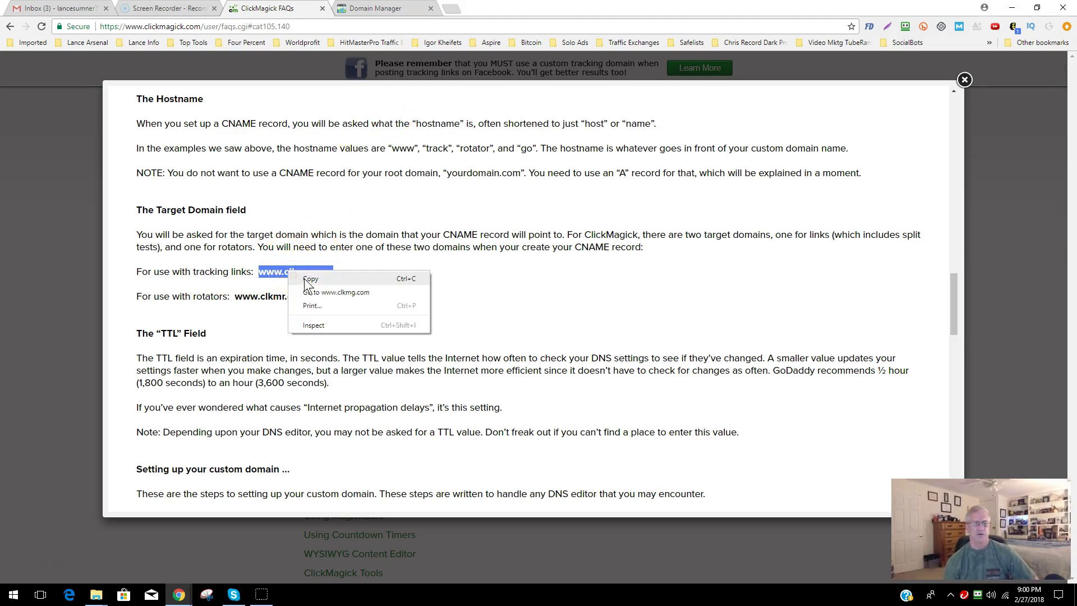
click(304, 278)
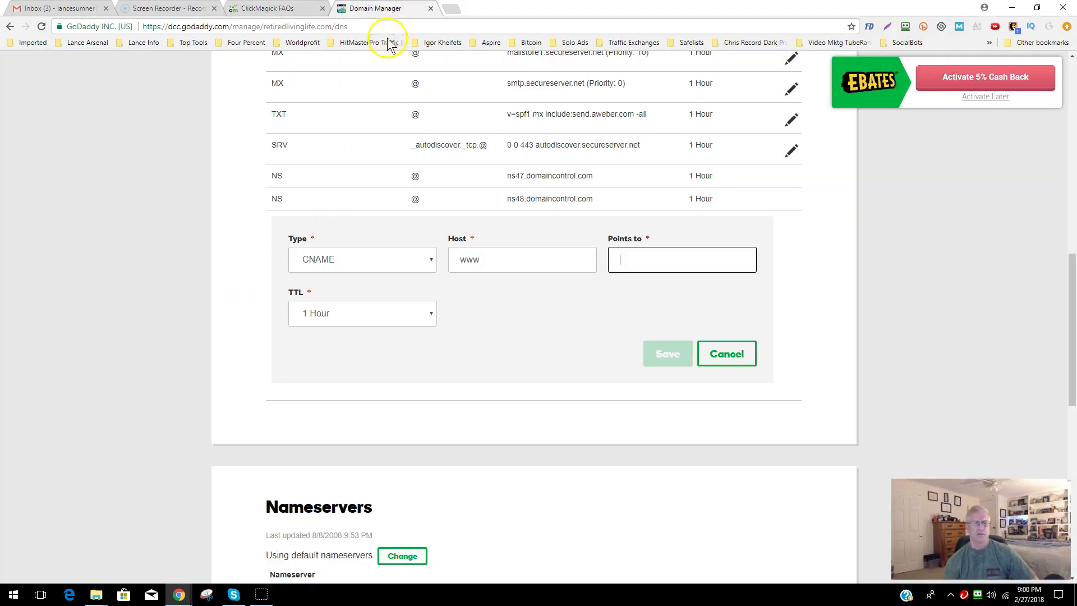
click(377, 8)
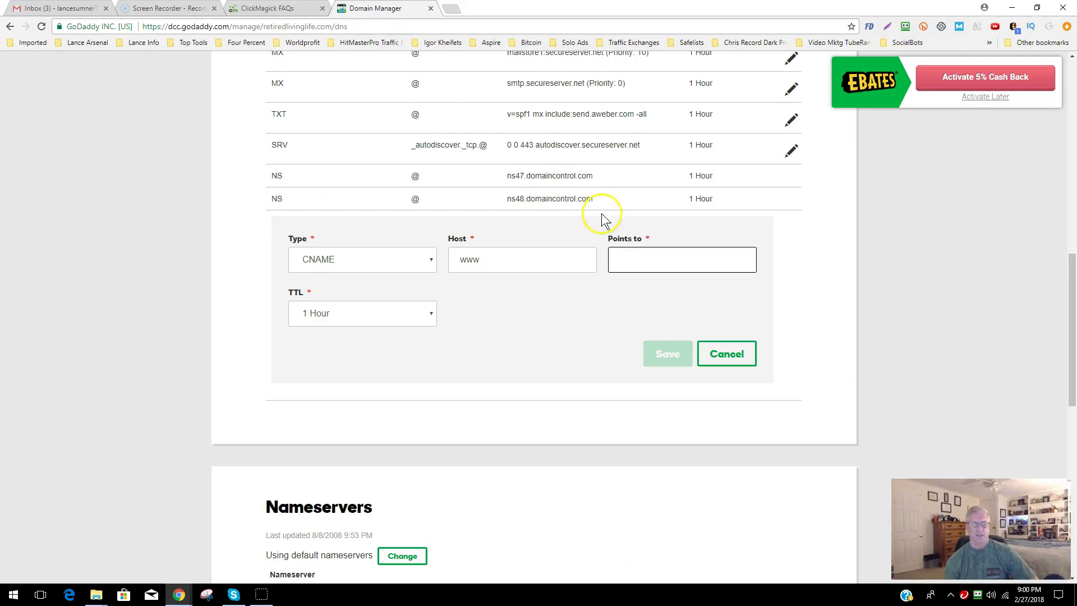
right_click(634, 253)
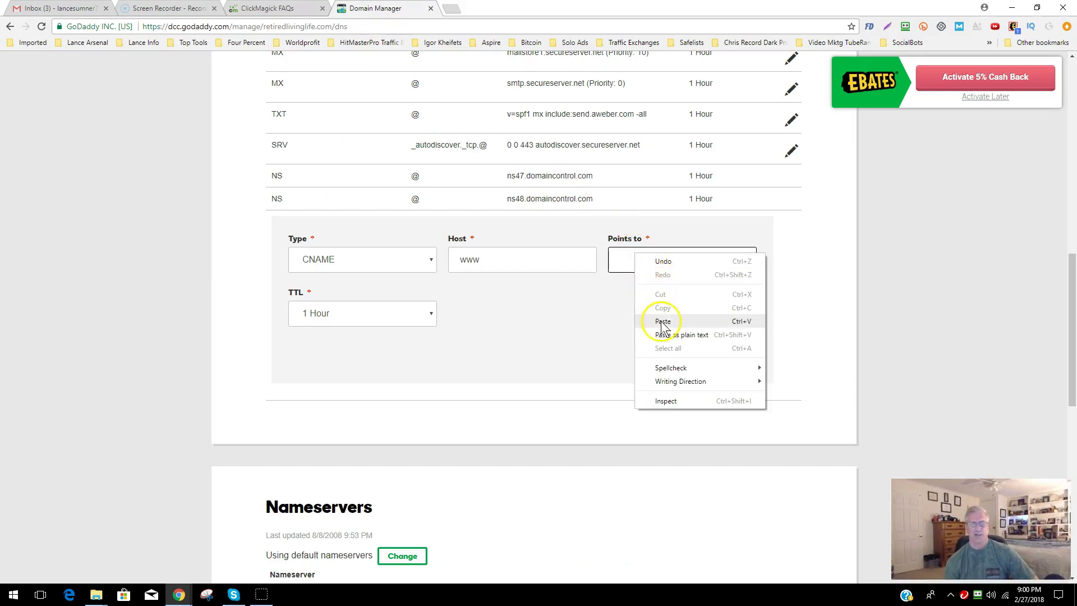
click(653, 321)
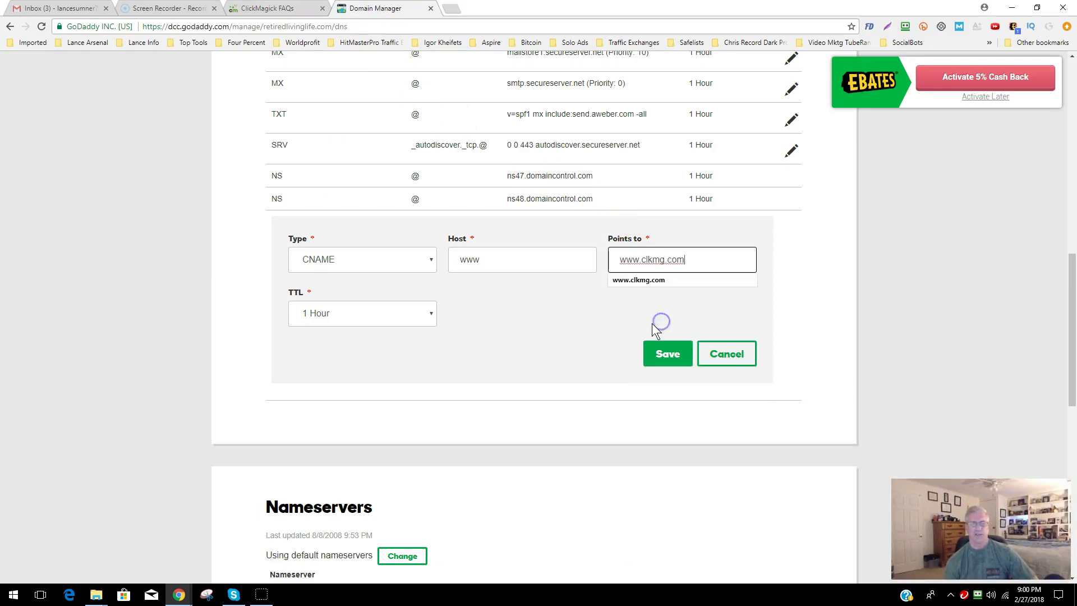
click(404, 313)
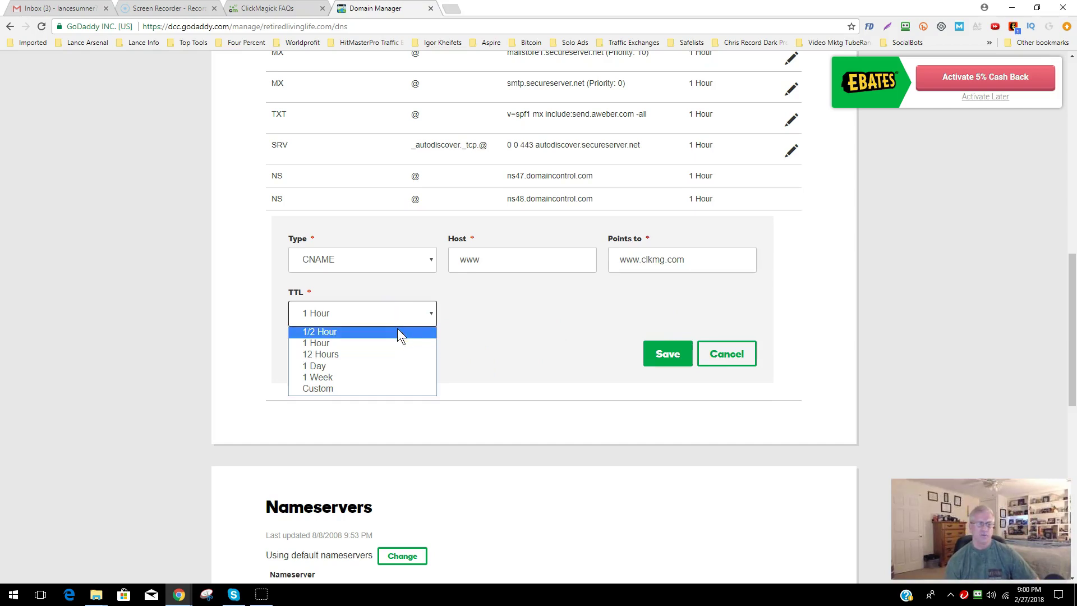
click(396, 332)
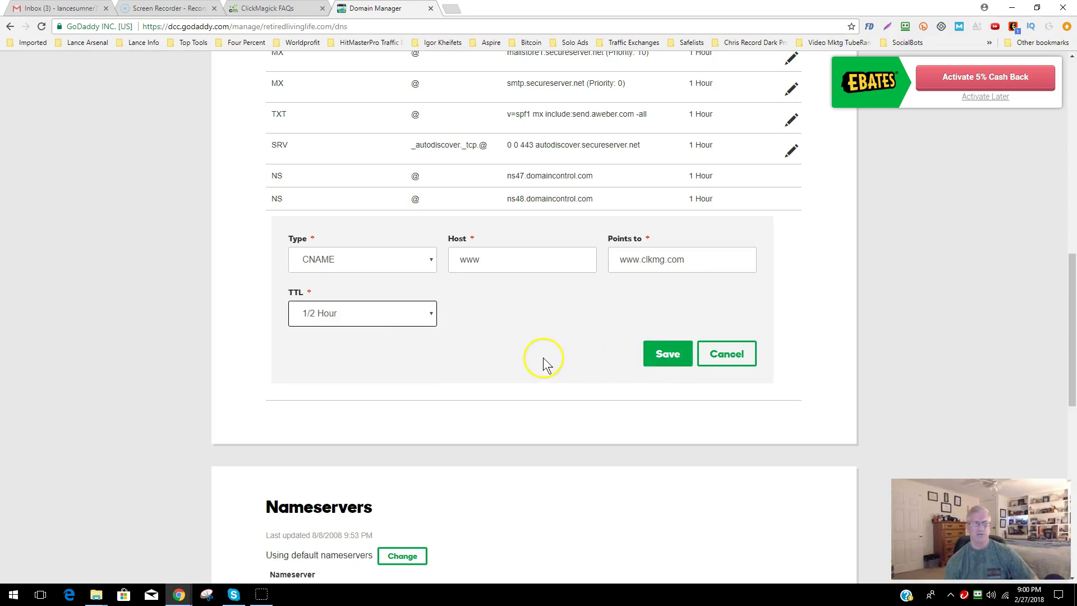
Step: Check the existing www record, try track as the new record's host, and cancel adding the record
scroll(512, 349, up, 5)
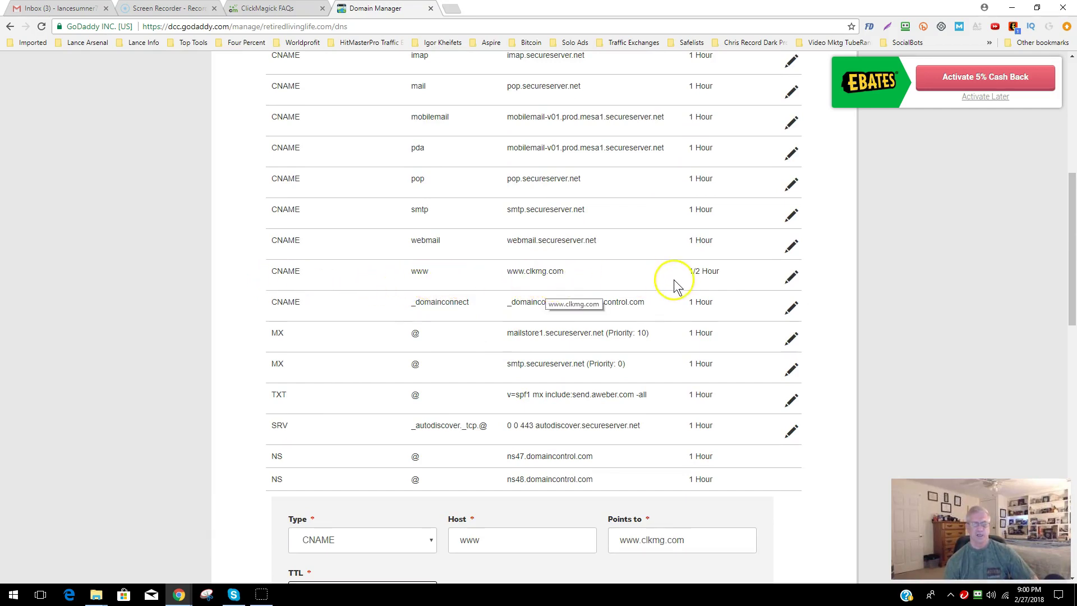
scroll(490, 348, up, 7)
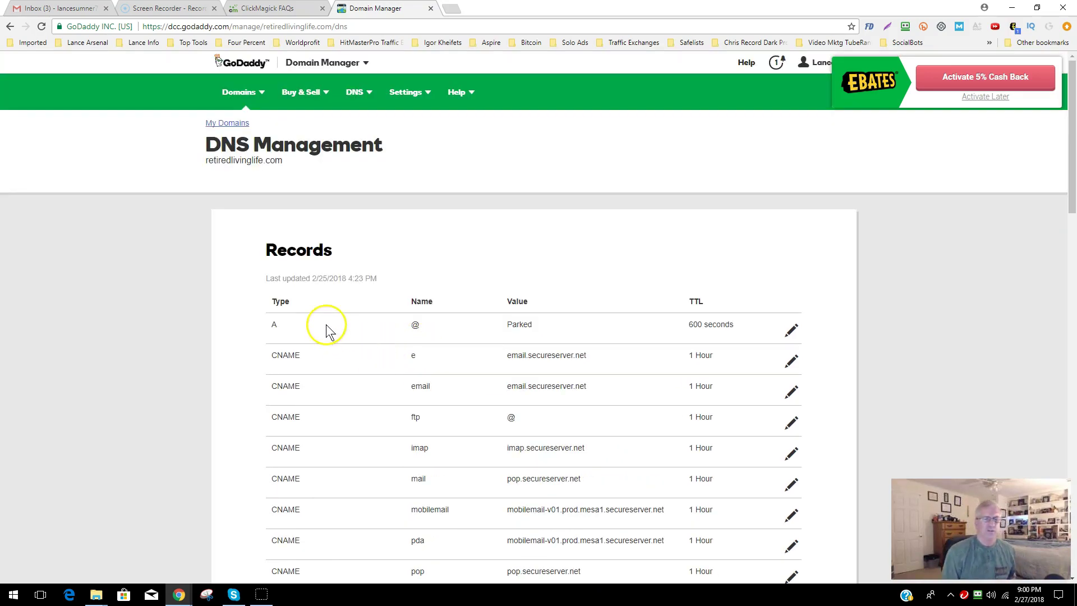
scroll(359, 350, down, 5)
scroll(381, 298, down, 1)
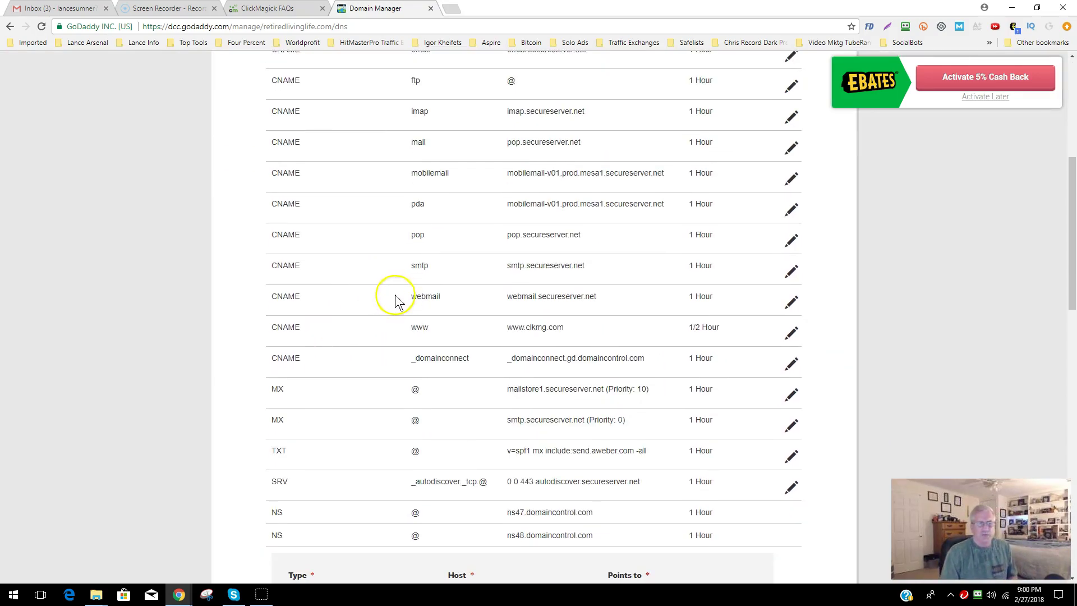
scroll(402, 318, down, 6)
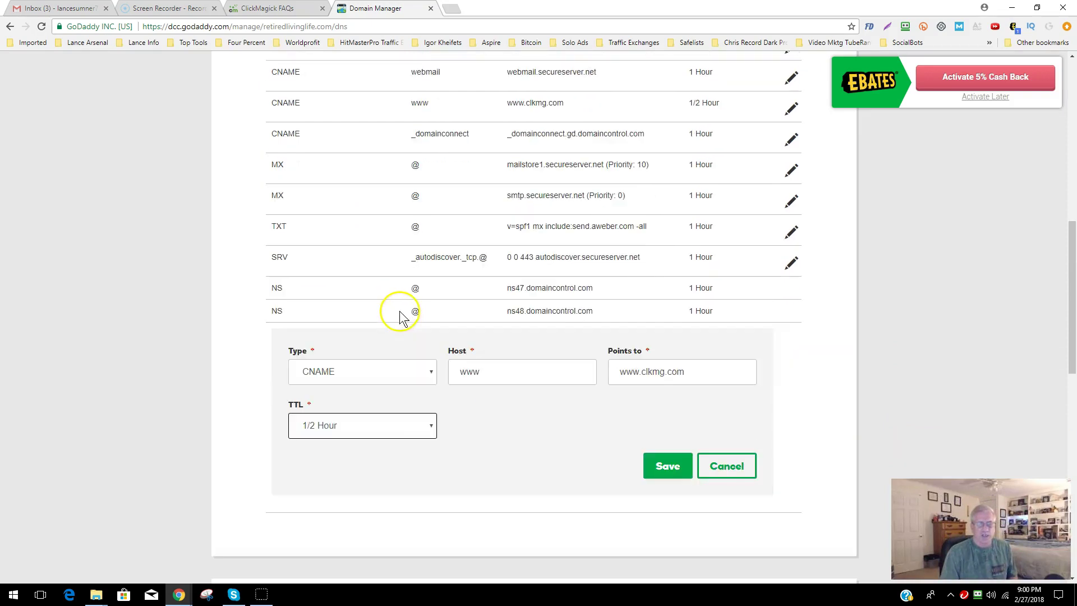
click(496, 261)
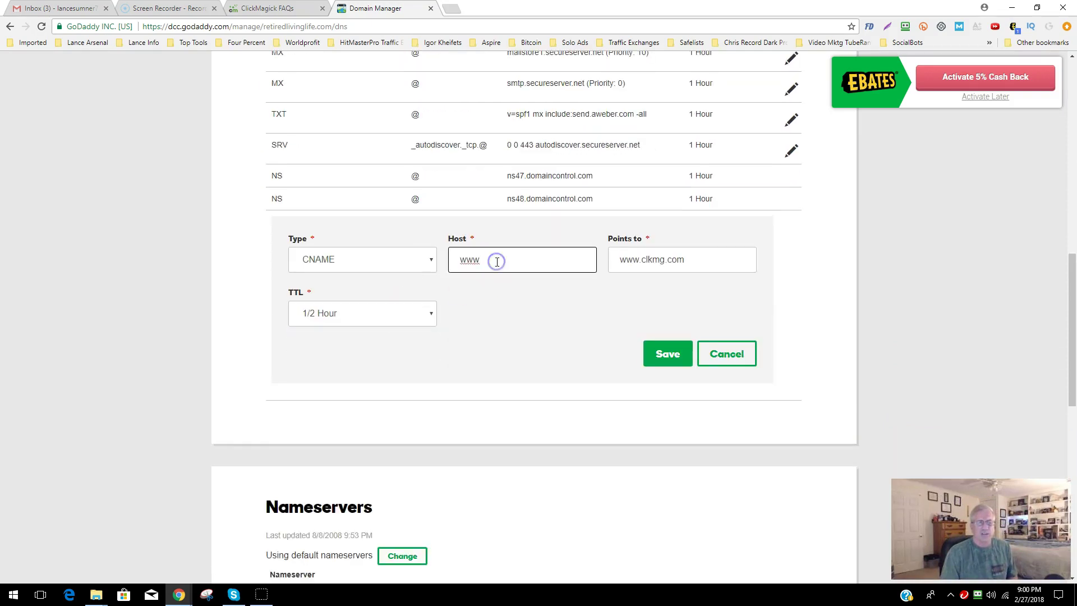
double_click(496, 260)
text(t)
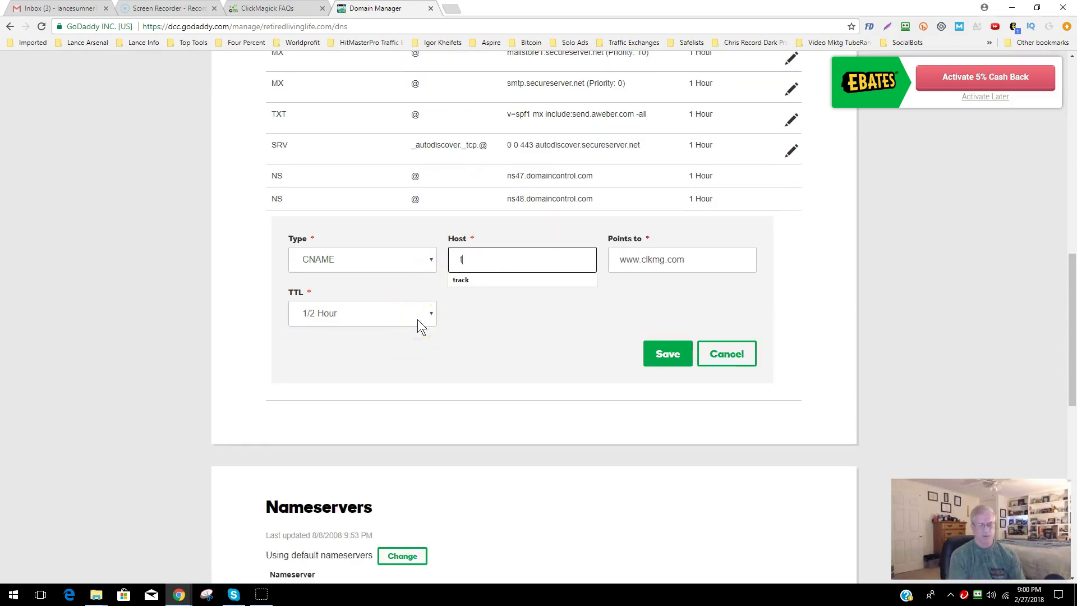
text(rack)
click(470, 324)
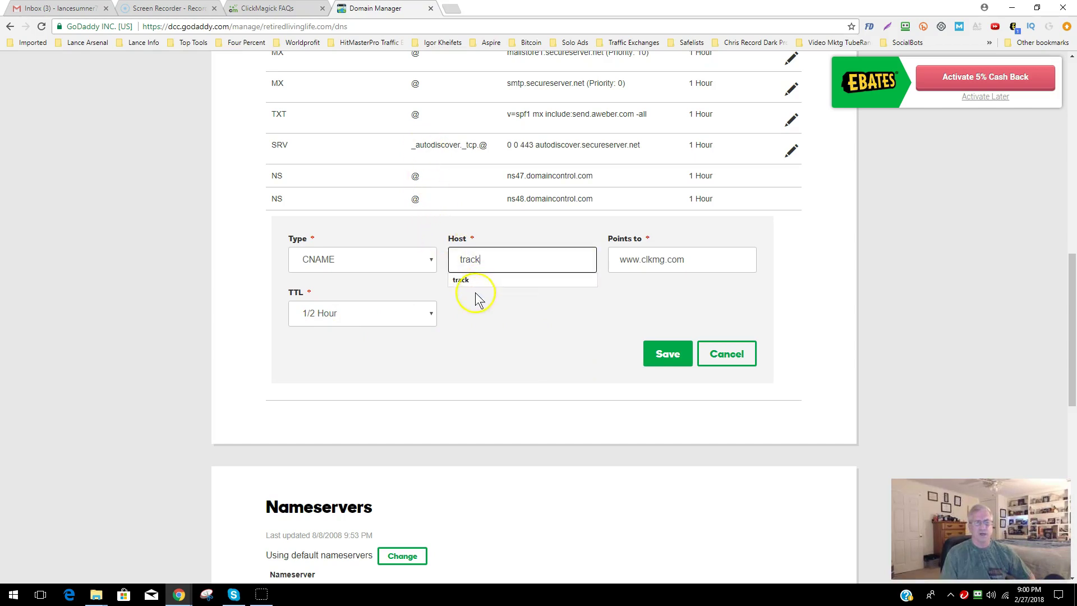
click(718, 354)
scroll(511, 348, up, 10)
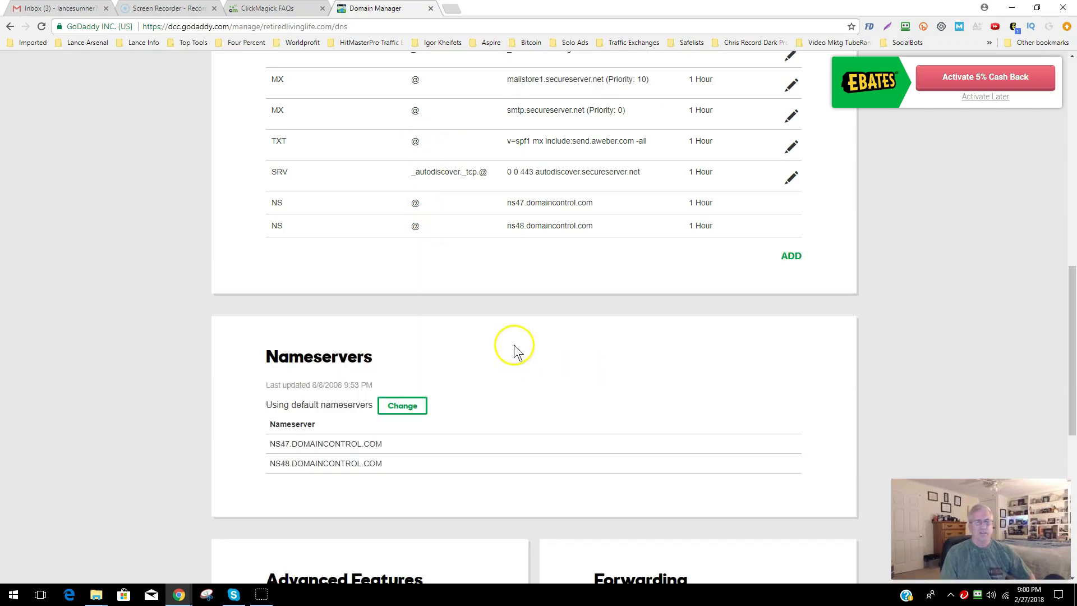
Step: Read the ClickMagick FAQ's custom domain setup steps, covering the CNAME record, Domain Manager and optional A record
click(247, 8)
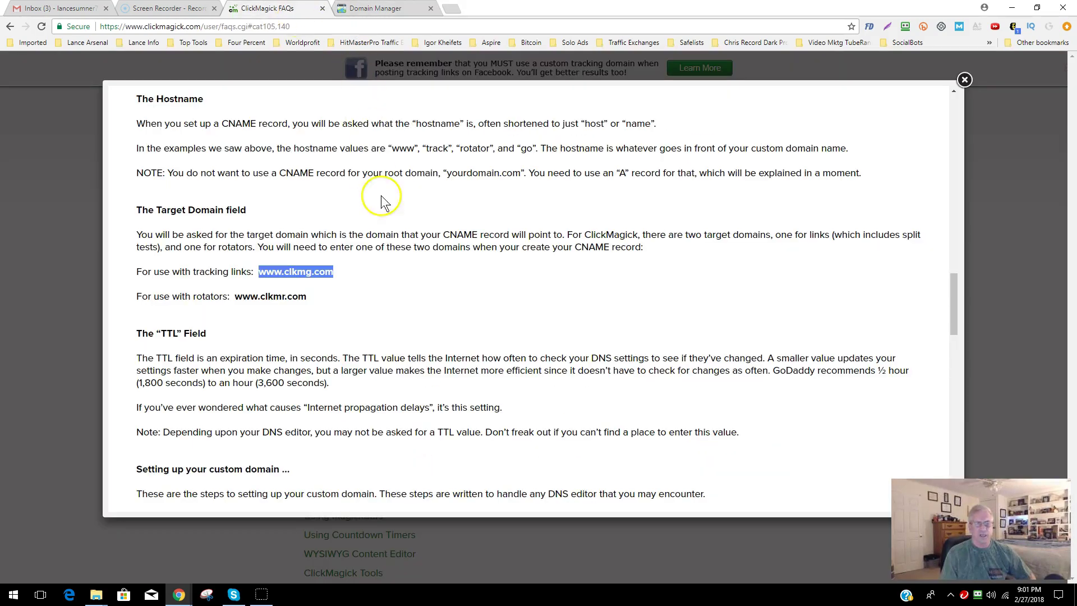
scroll(414, 308, down, 2)
scroll(428, 312, down, 4)
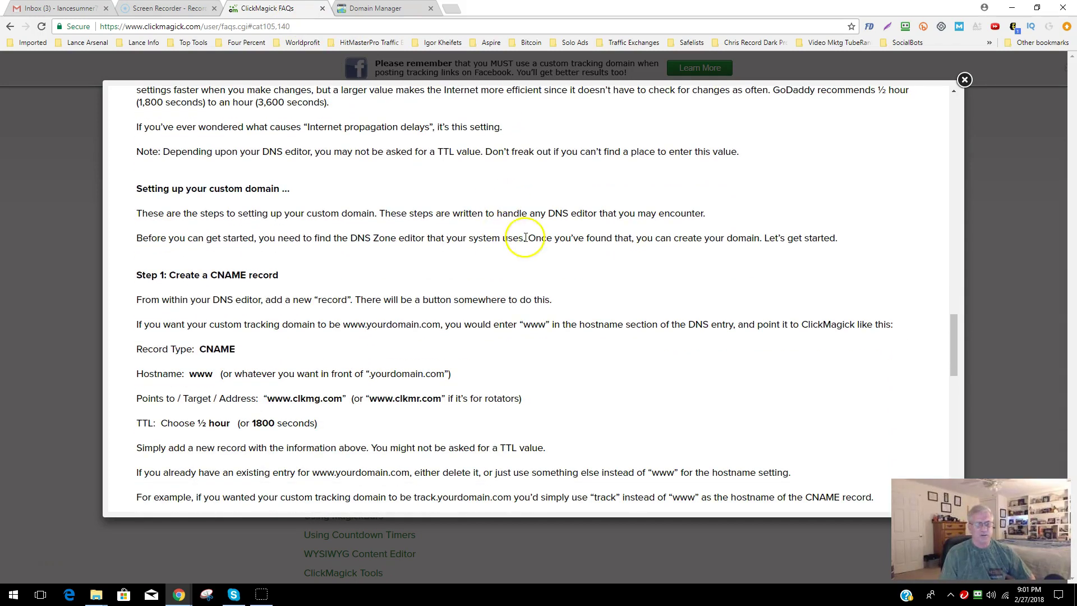
scroll(583, 254, down, 1)
scroll(586, 256, down, 2)
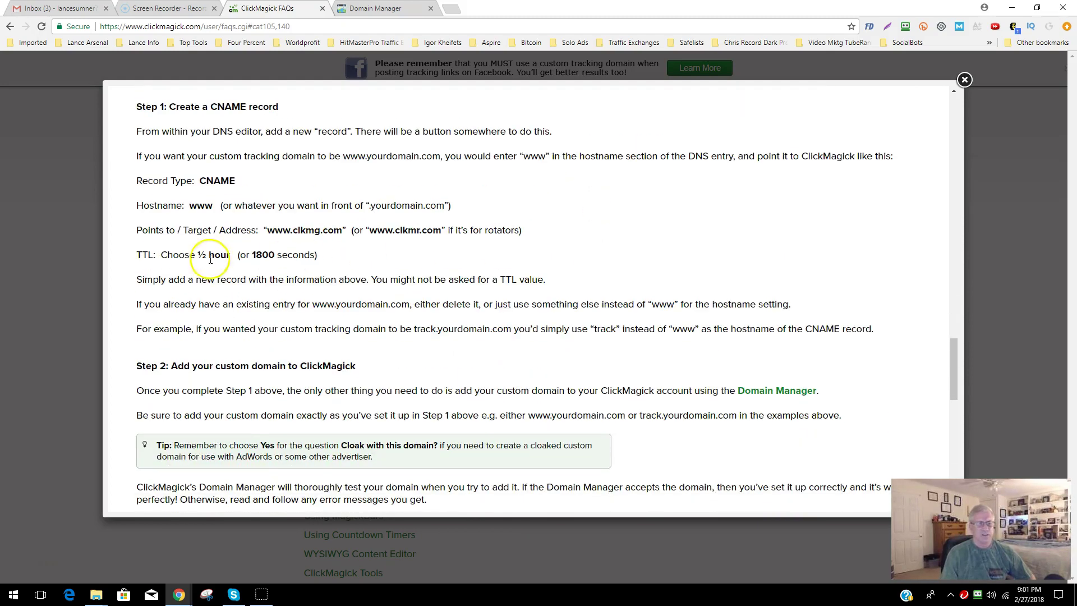
scroll(331, 276, down, 1)
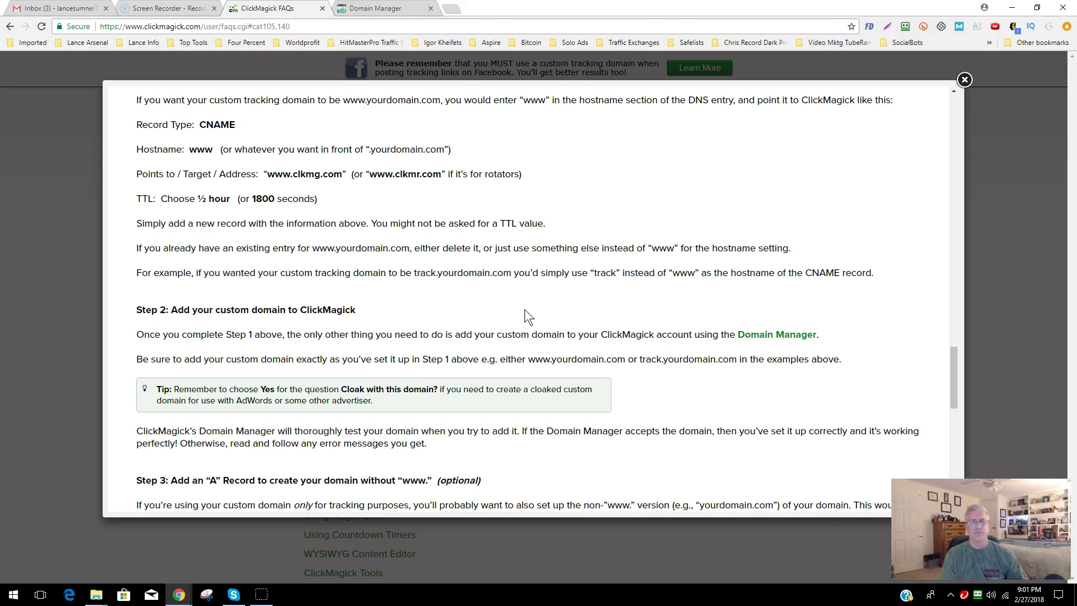
scroll(522, 314, down, 4)
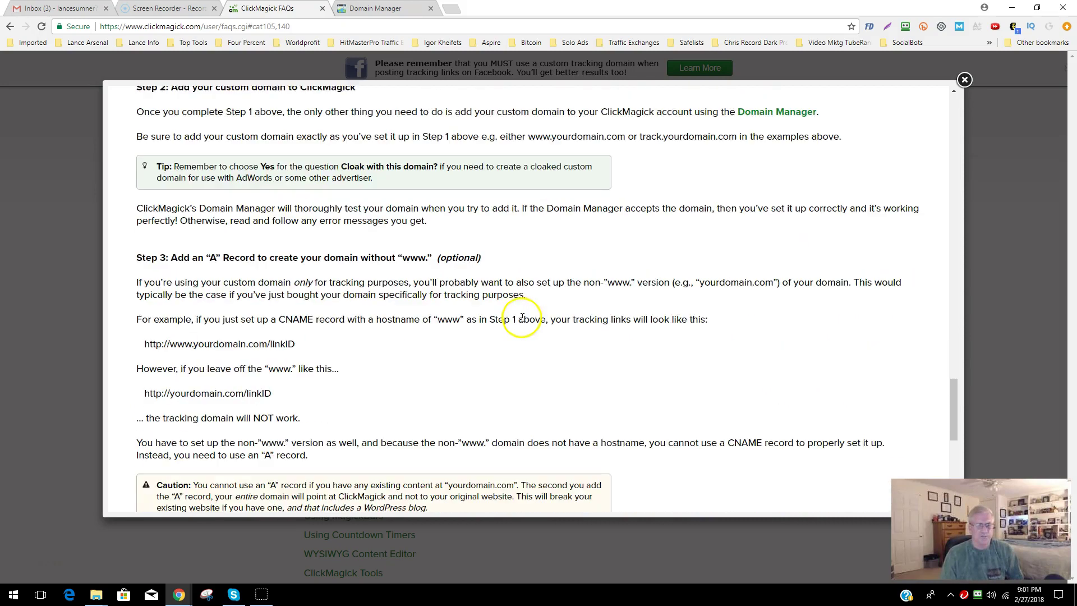
scroll(521, 319, down, 2)
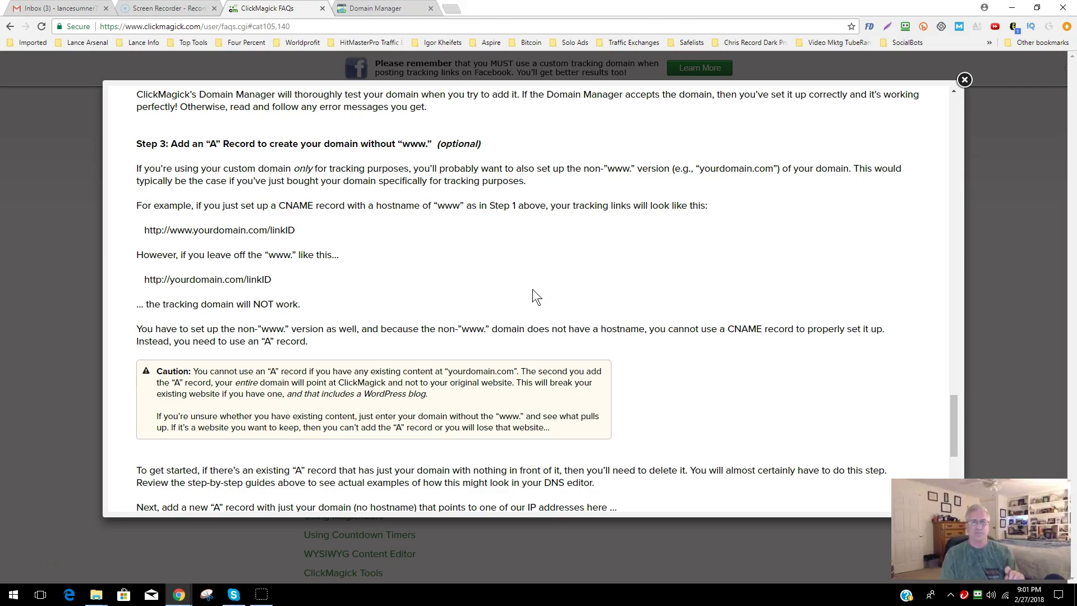
scroll(533, 290, down, 4)
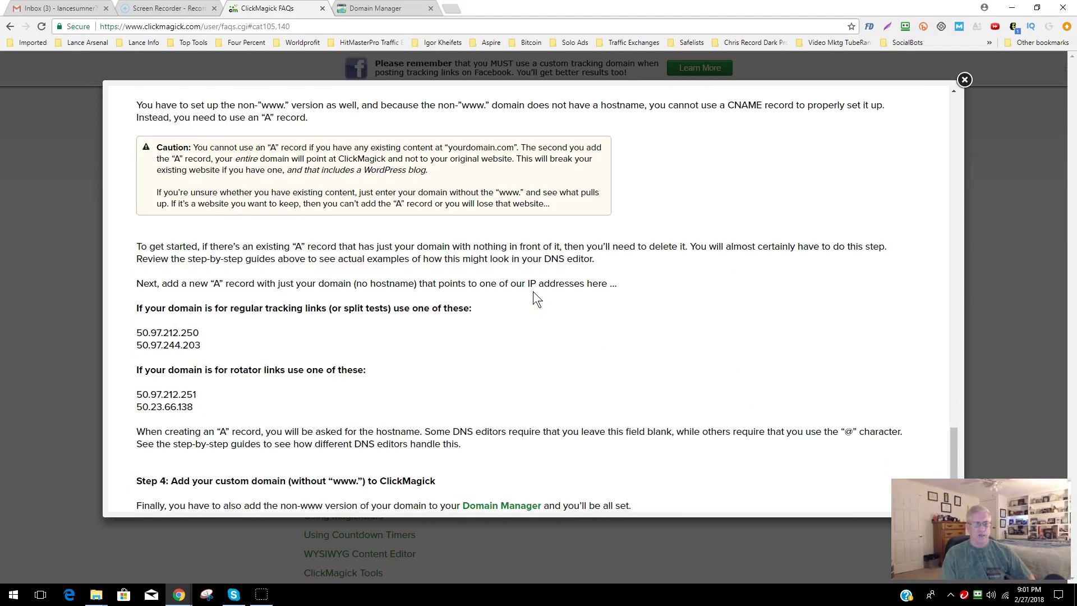
scroll(530, 293, down, 1)
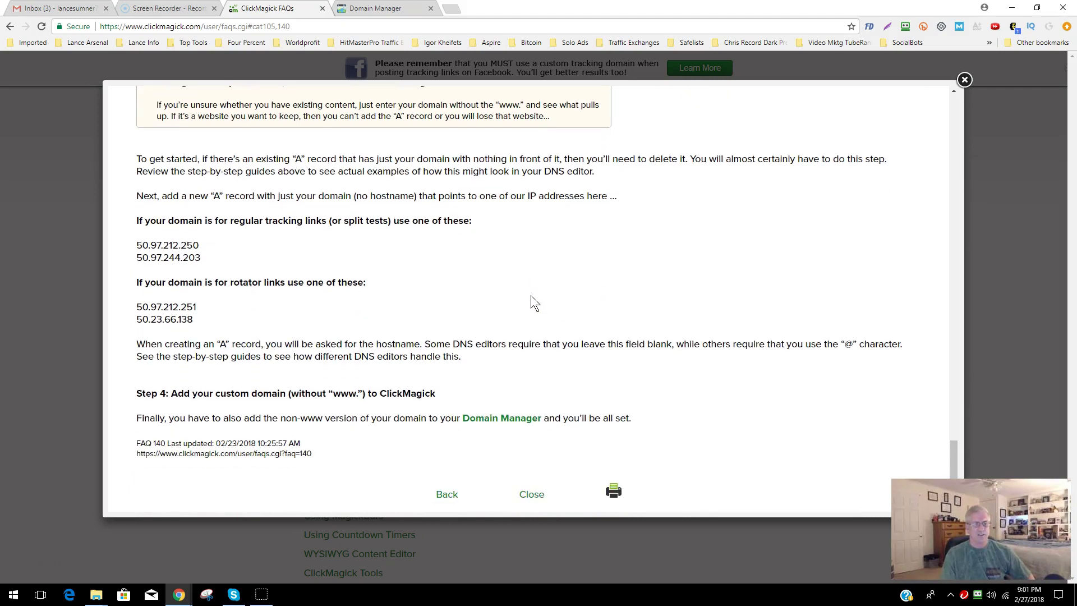
scroll(400, 314, up, 5)
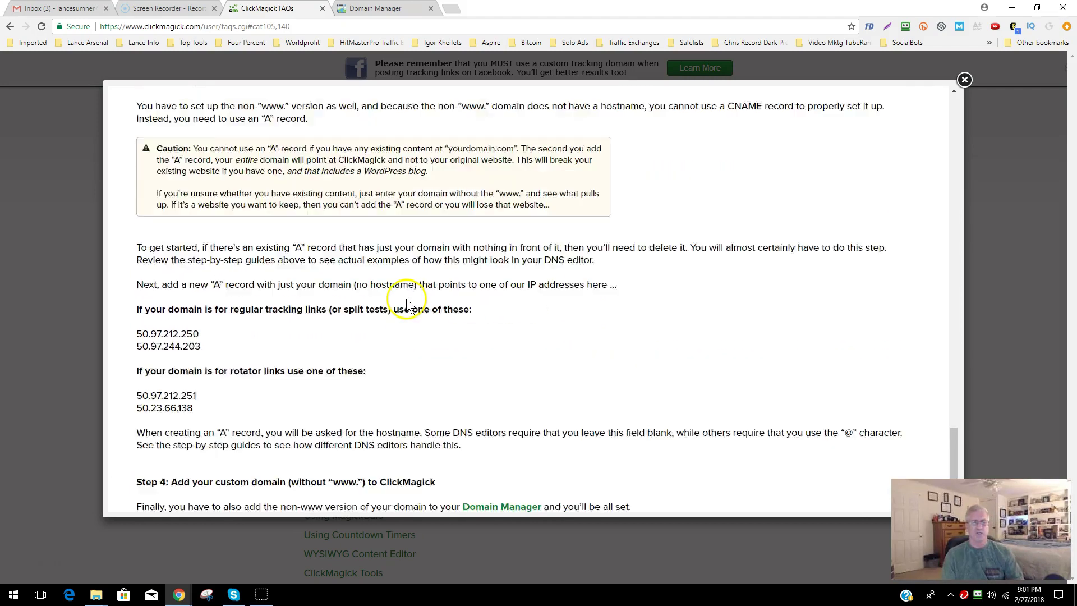
scroll(400, 314, up, 5)
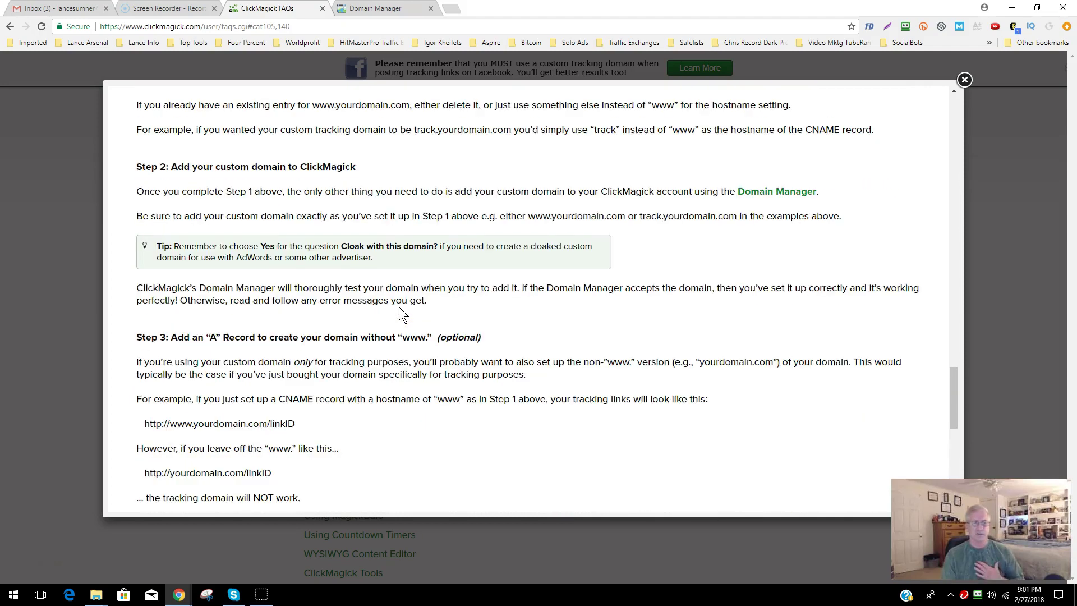
scroll(401, 306, up, 2)
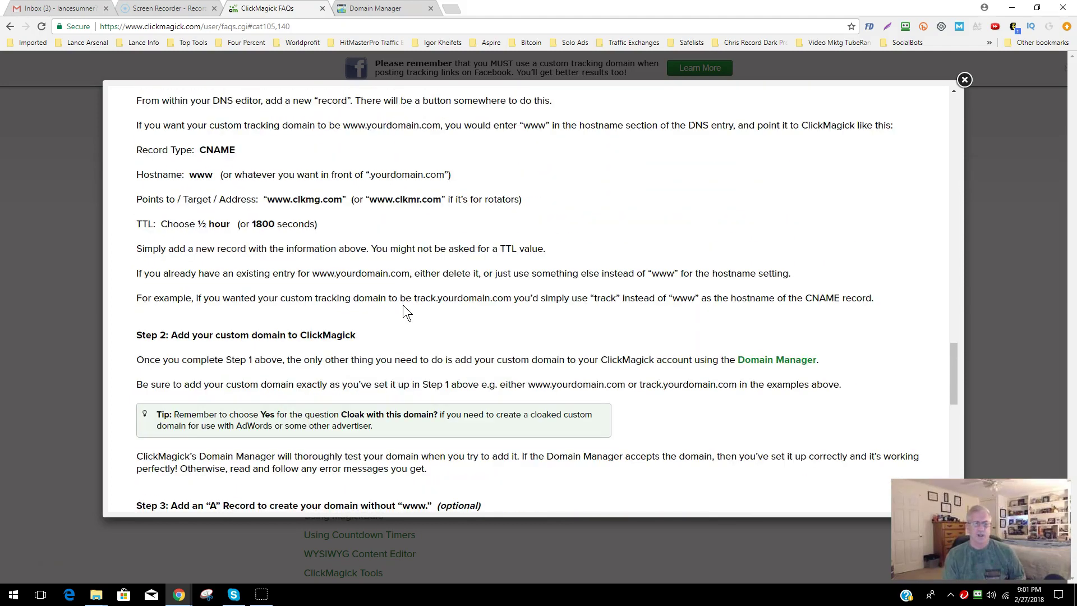
Step: Close the custom domain setup article in the ClickMagick FAQ to return to the Custom Tracking Domains questions
scroll(404, 309, up, 3)
scroll(408, 309, up, 6)
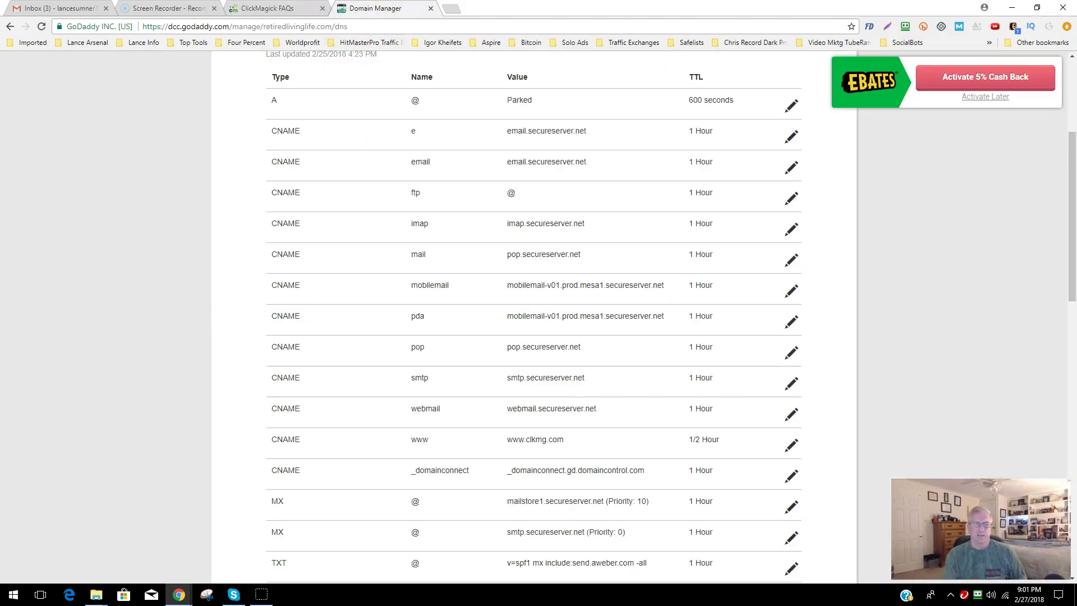
click(275, 8)
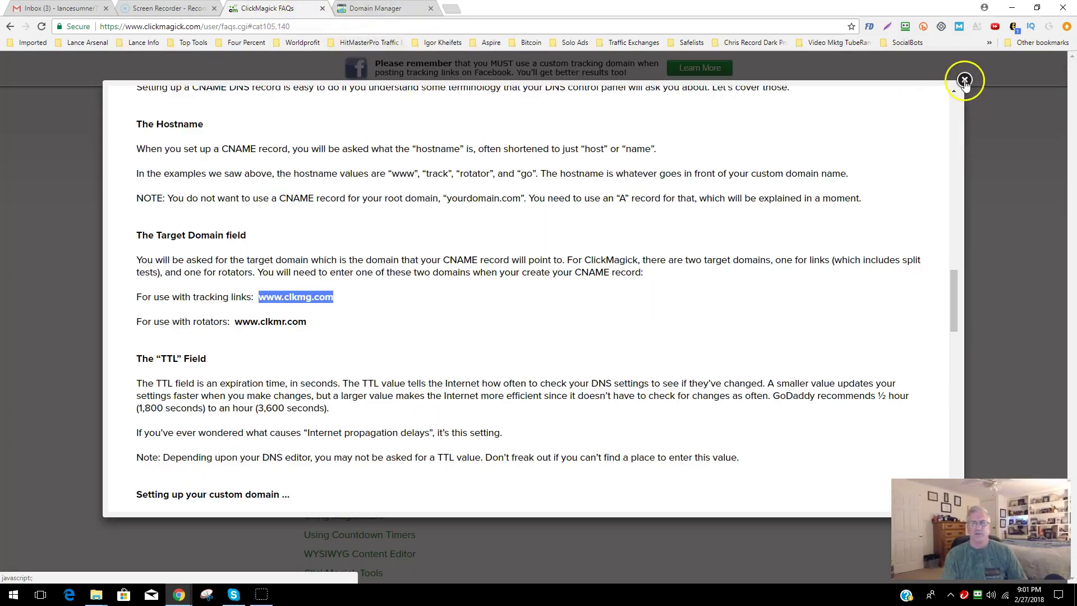
click(964, 80)
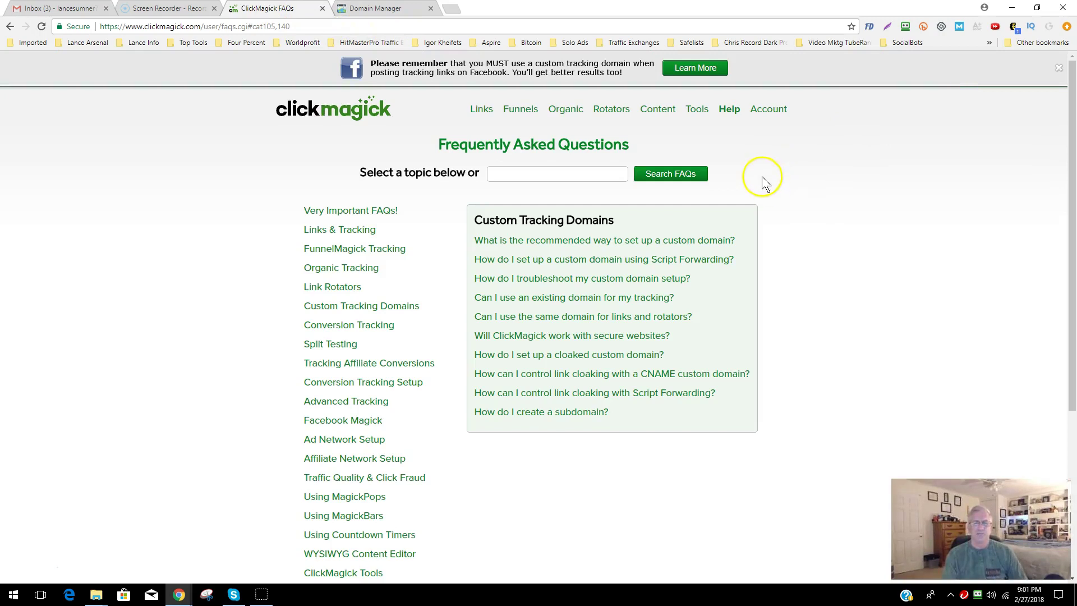
click(696, 113)
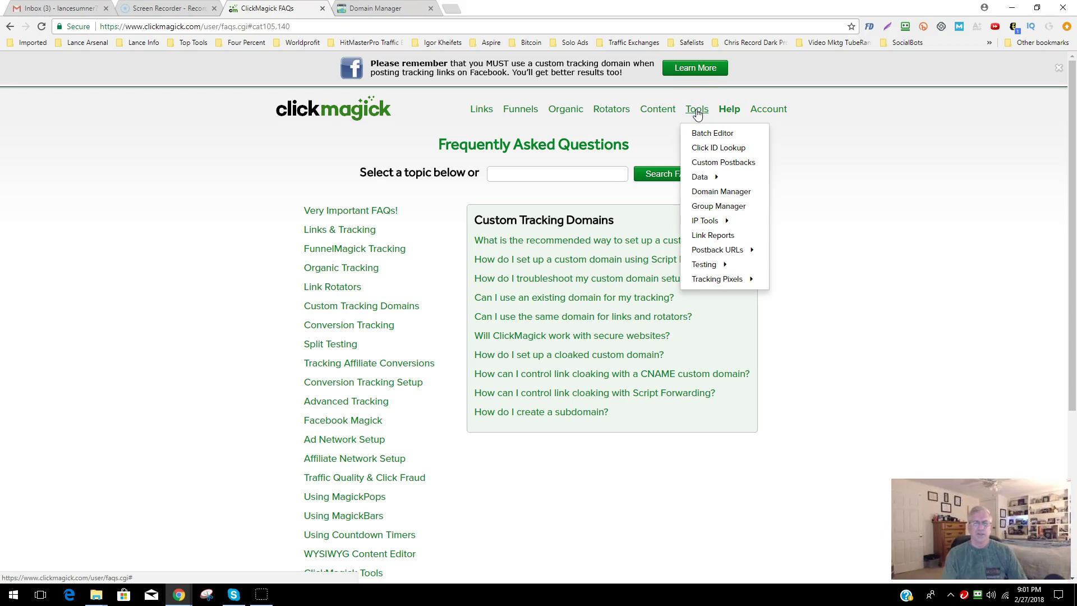
click(703, 191)
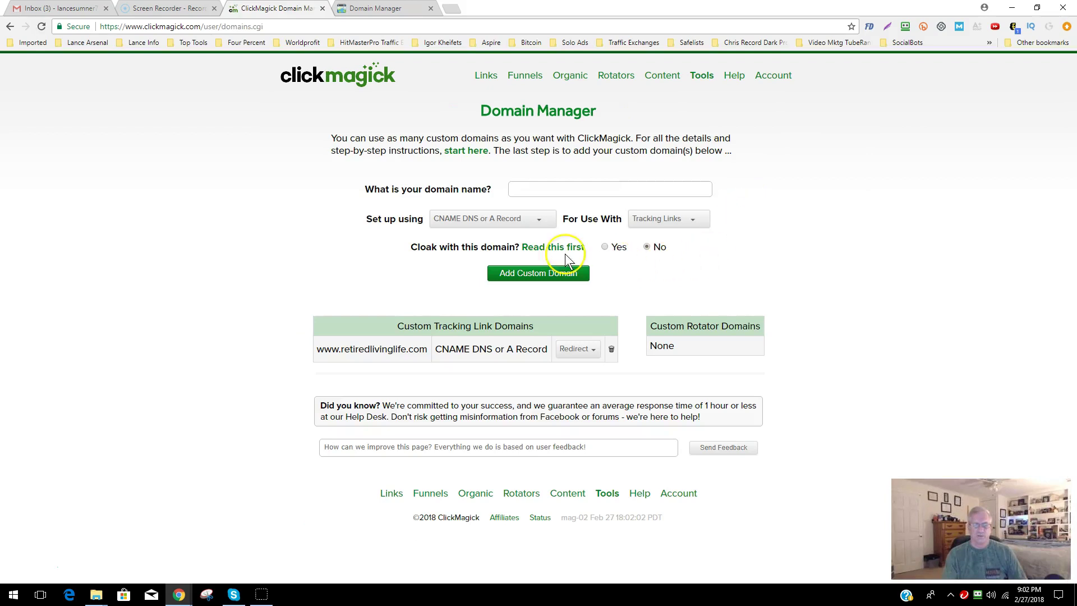
click(541, 188)
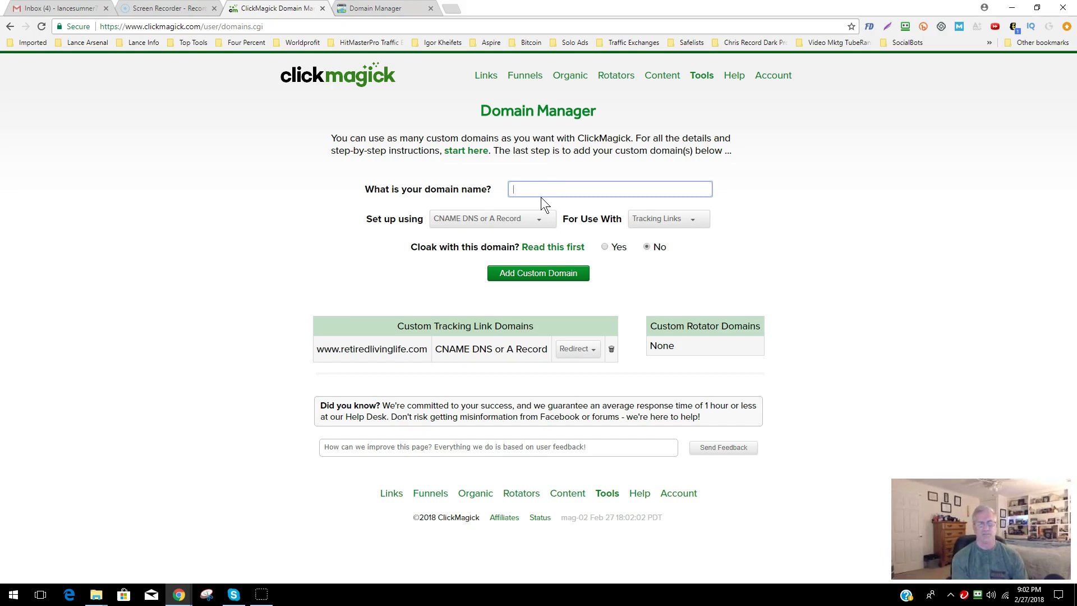
text(www)
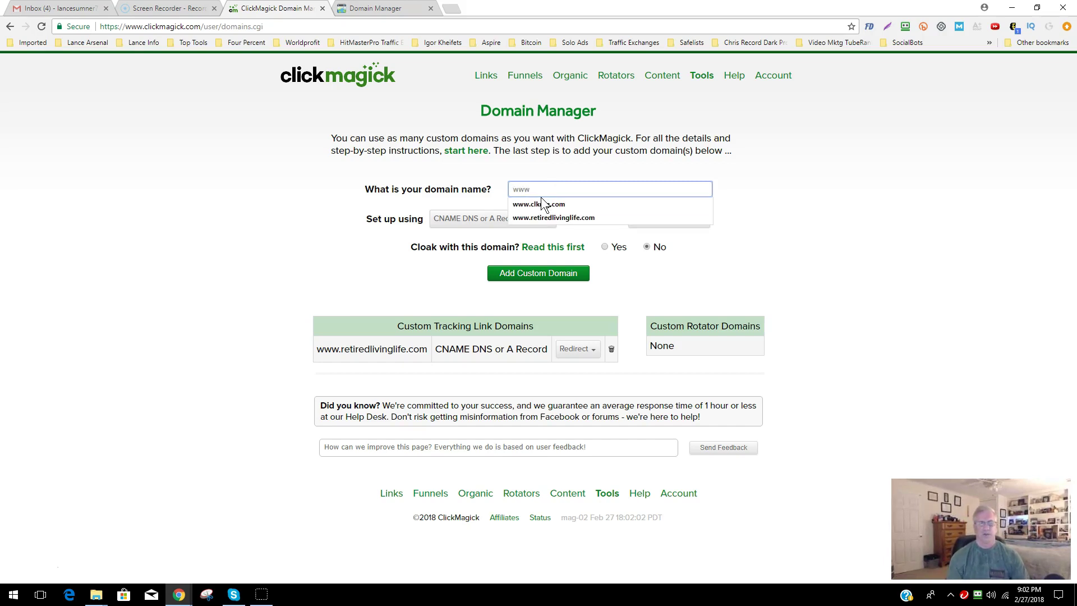
click(550, 217)
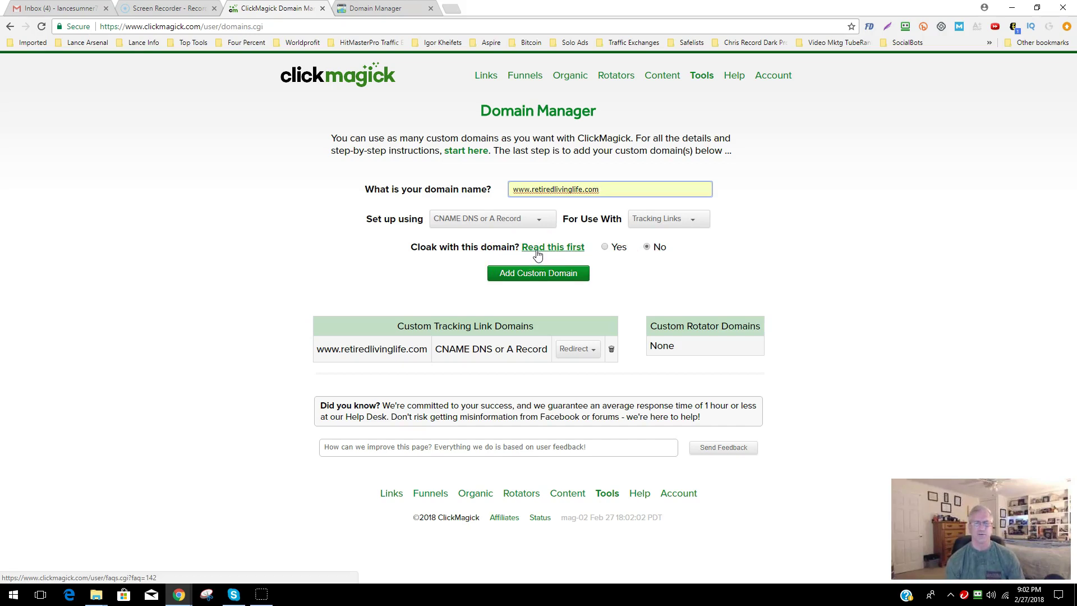
click(539, 278)
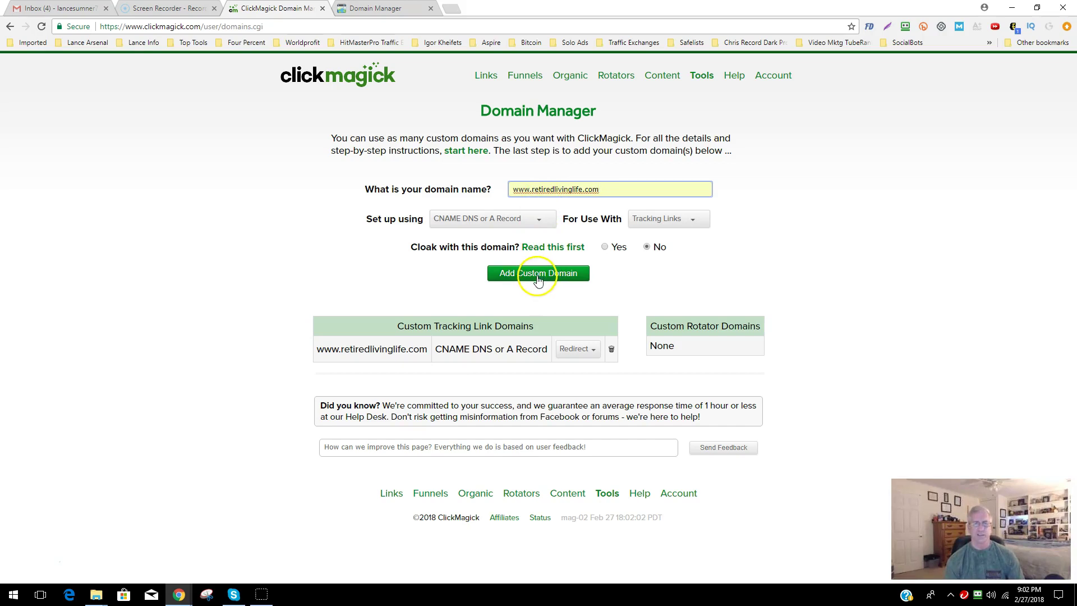
click(538, 279)
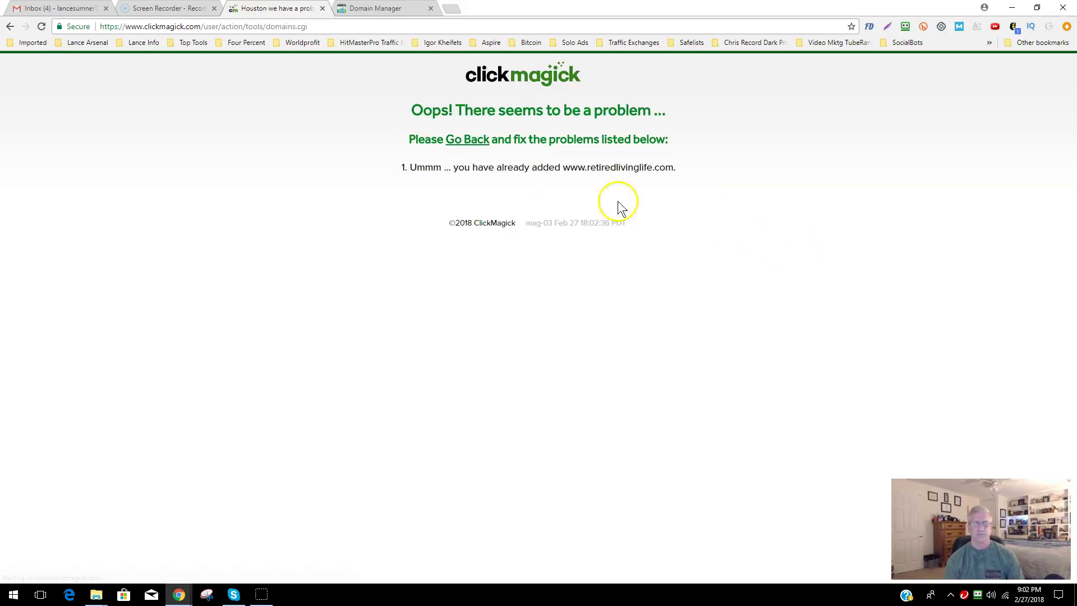
click(460, 141)
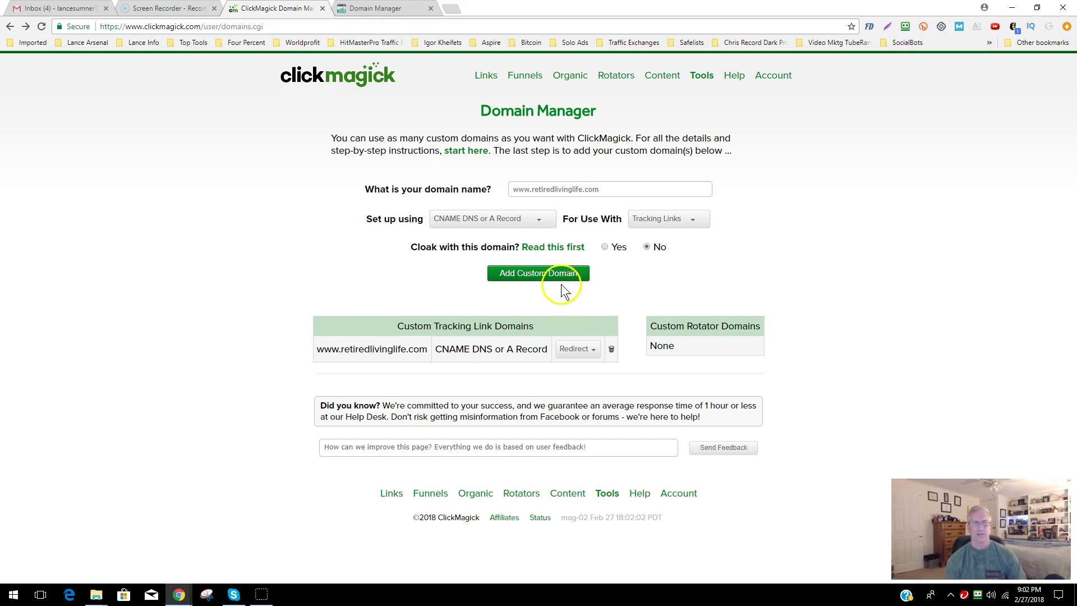
Step: Start a new tracking link from the tracking links list and name it Test2
click(486, 79)
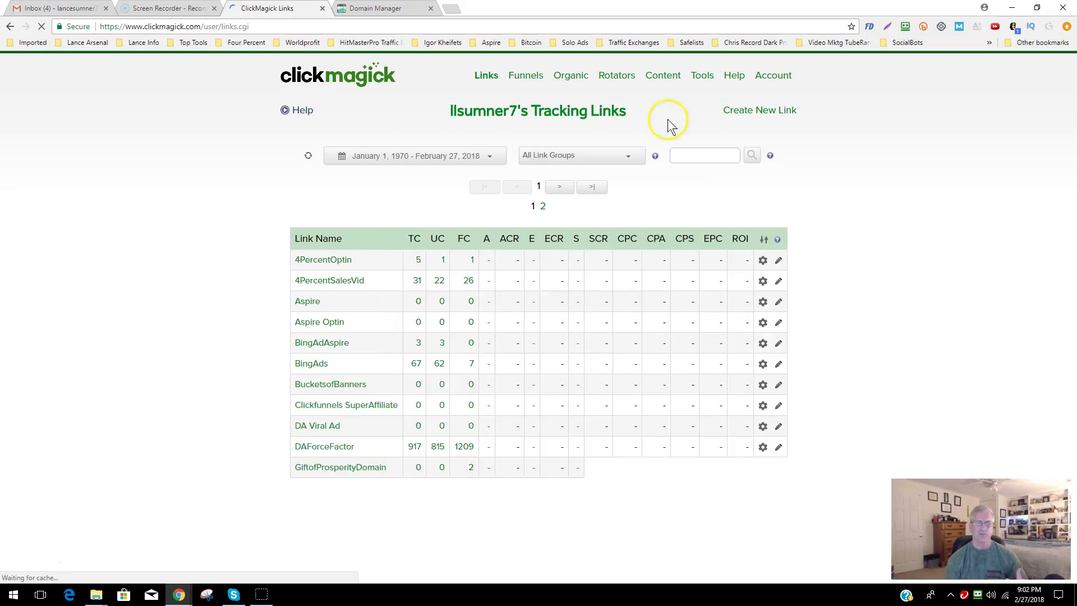
click(744, 112)
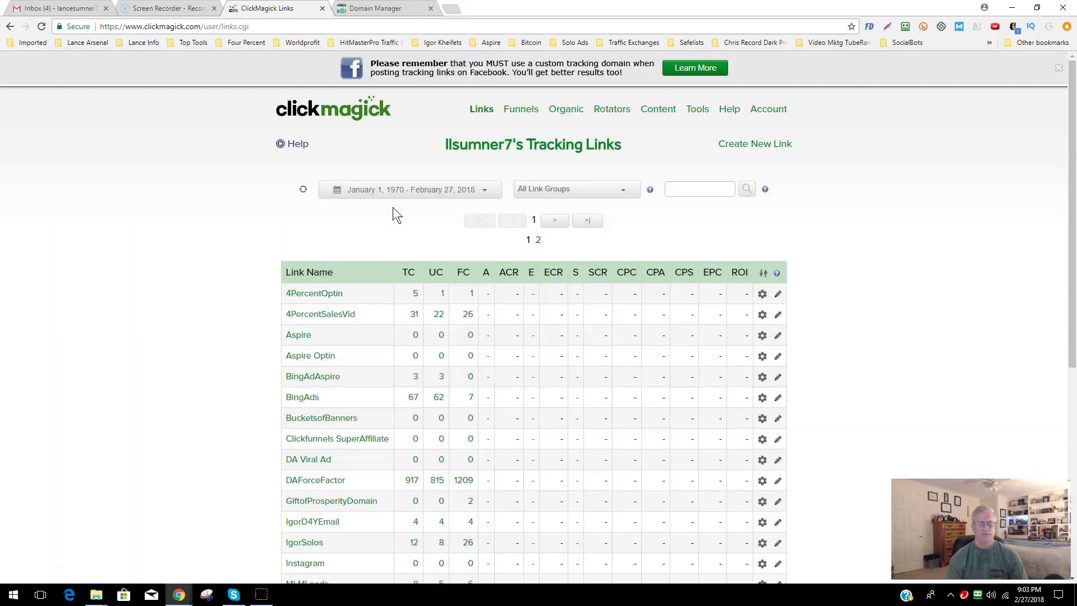
click(376, 232)
click(751, 145)
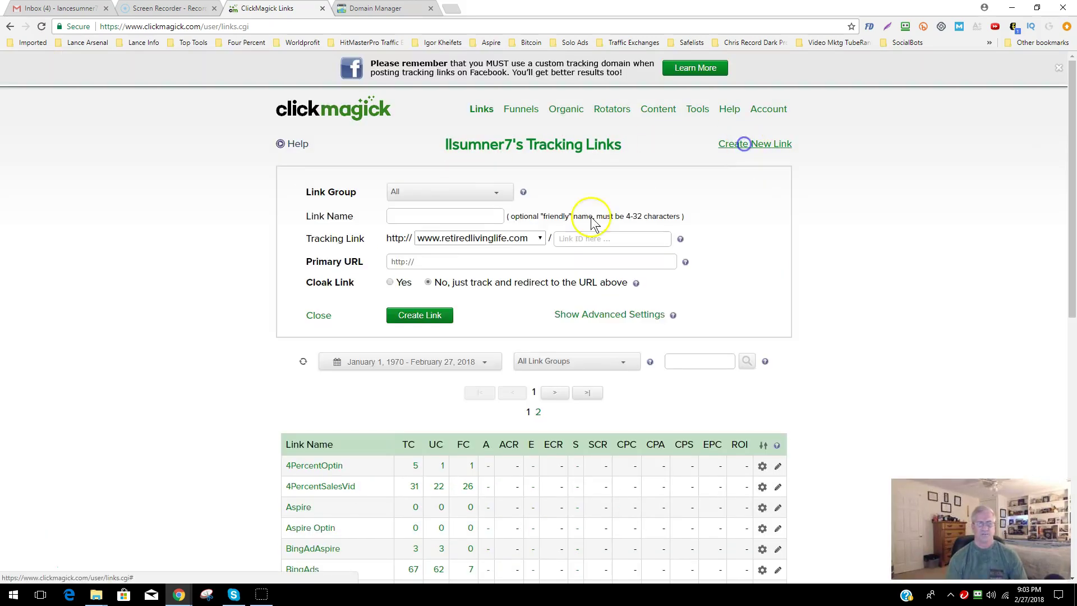
click(399, 217)
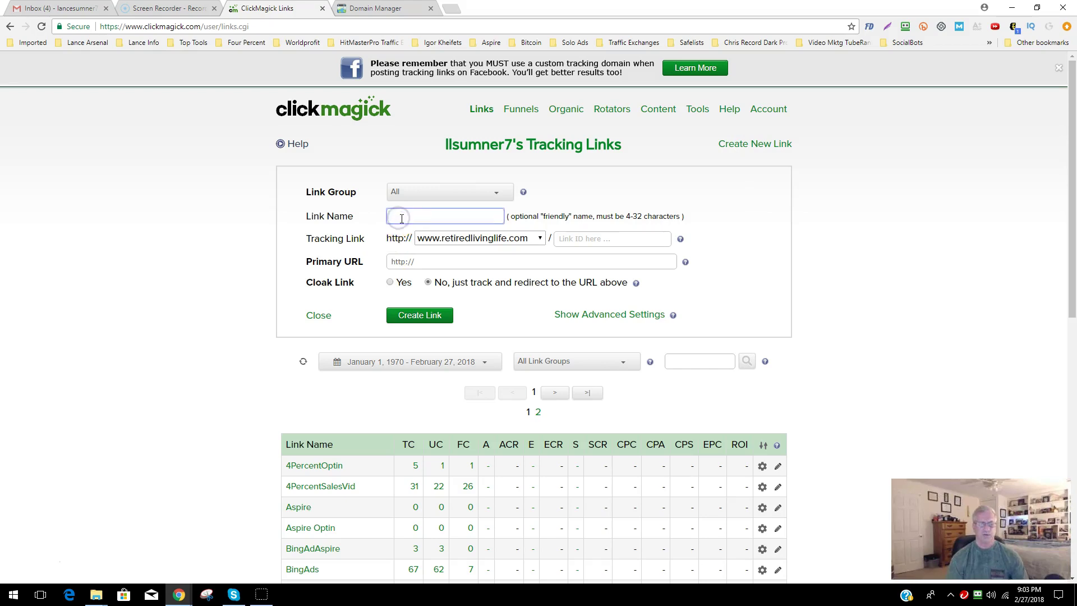
text(Tes)
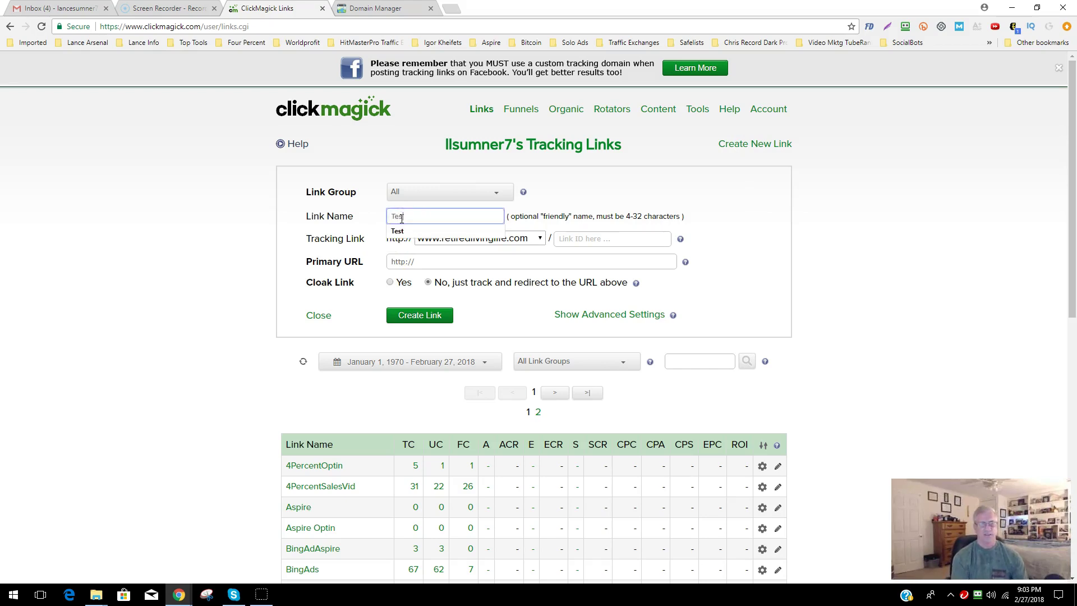
text(t2)
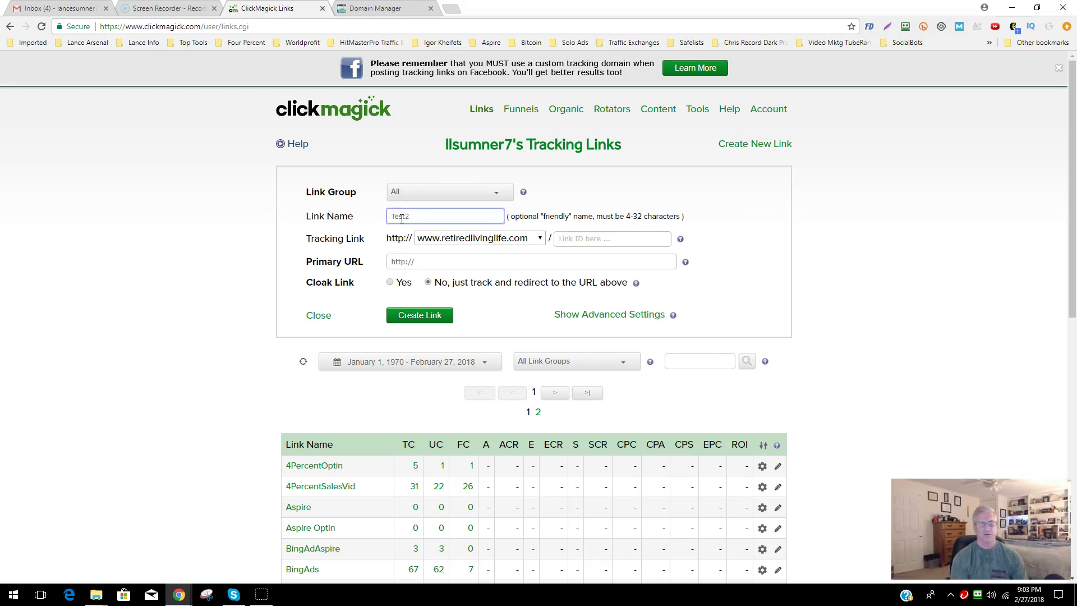
click(503, 241)
click(512, 252)
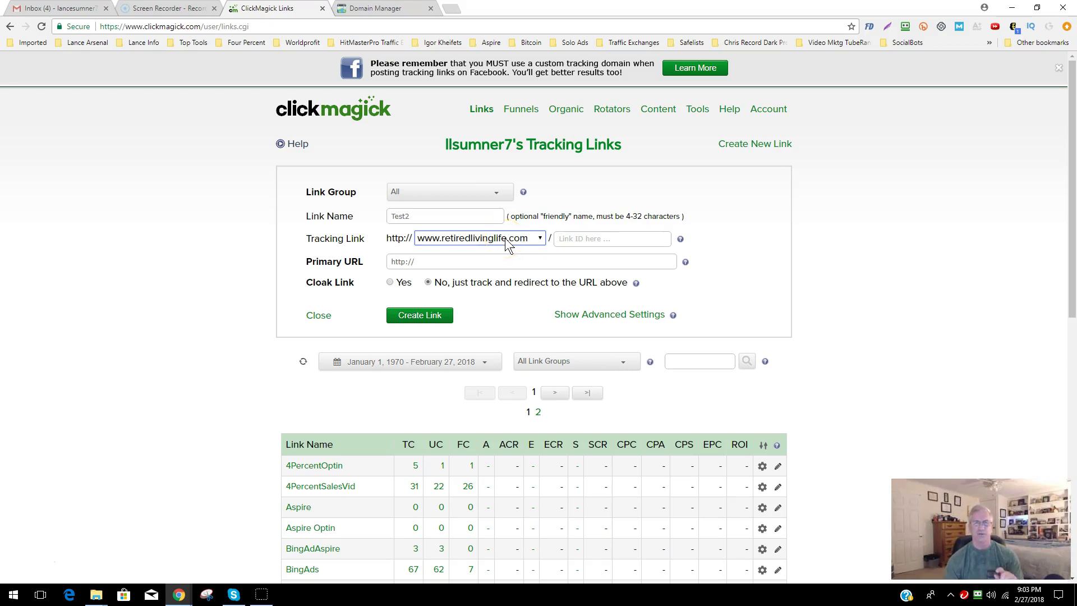
click(567, 239)
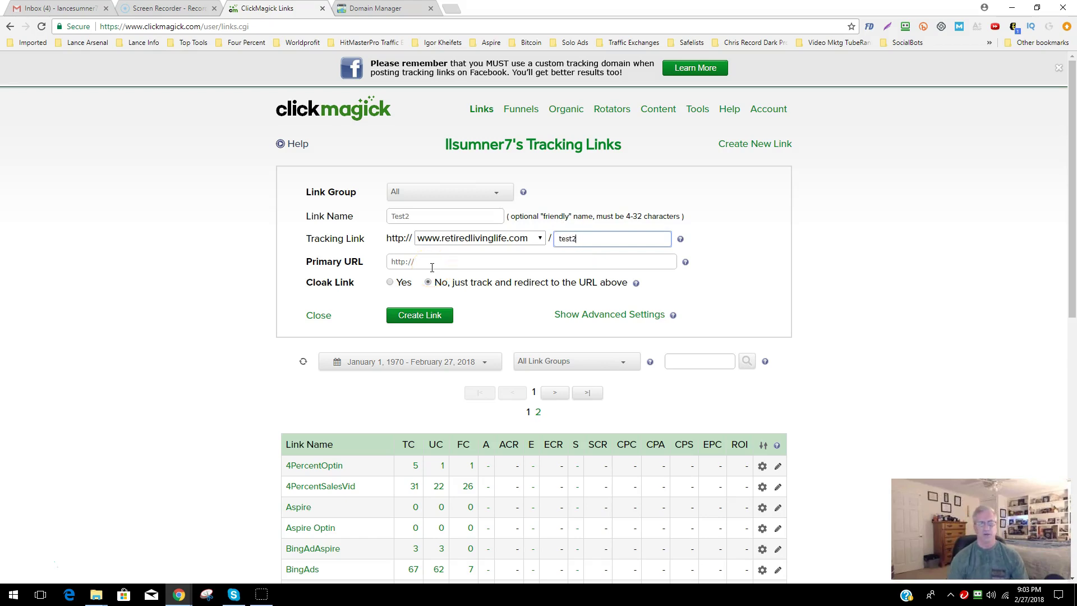
click(402, 262)
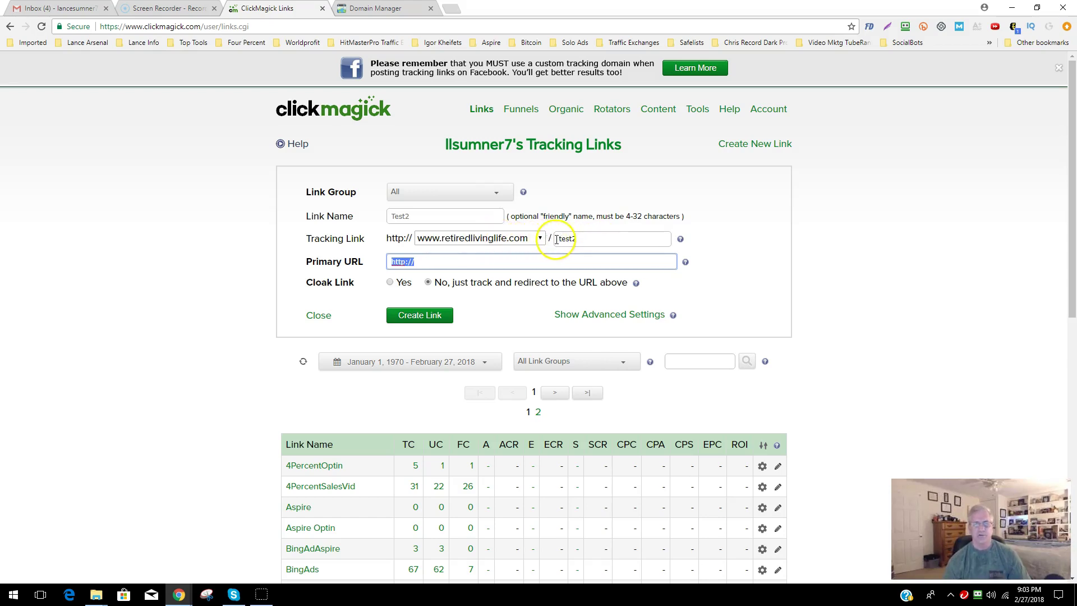
drag(563, 239, 617, 238)
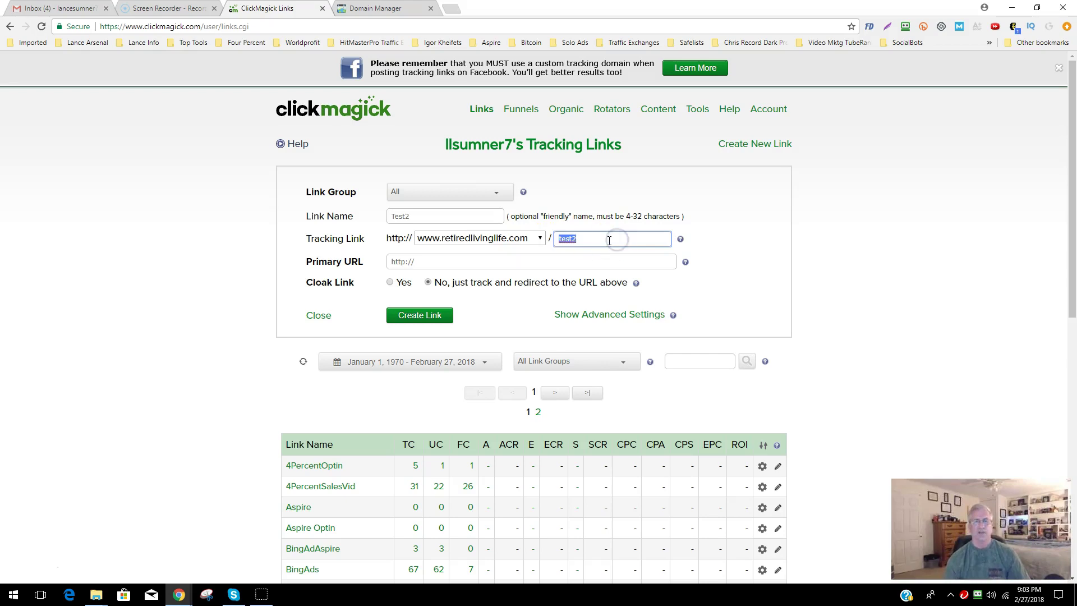
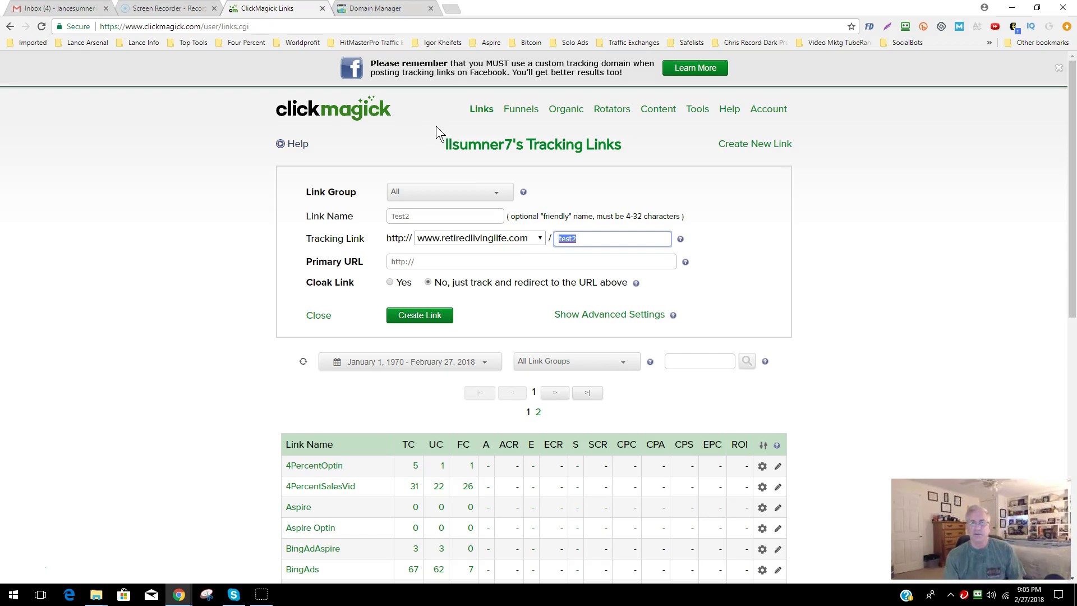
click(437, 134)
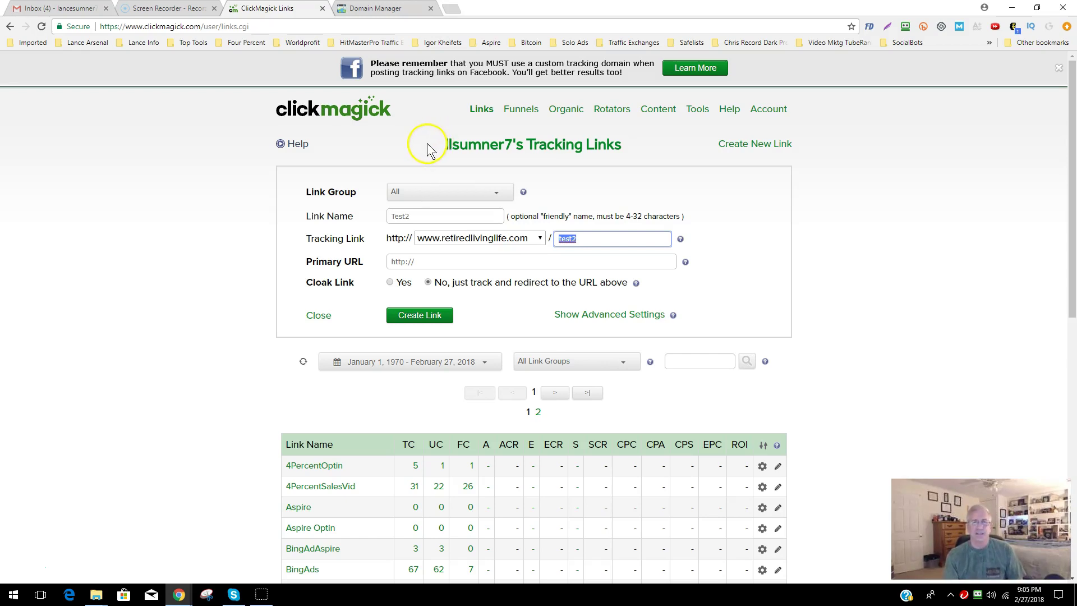